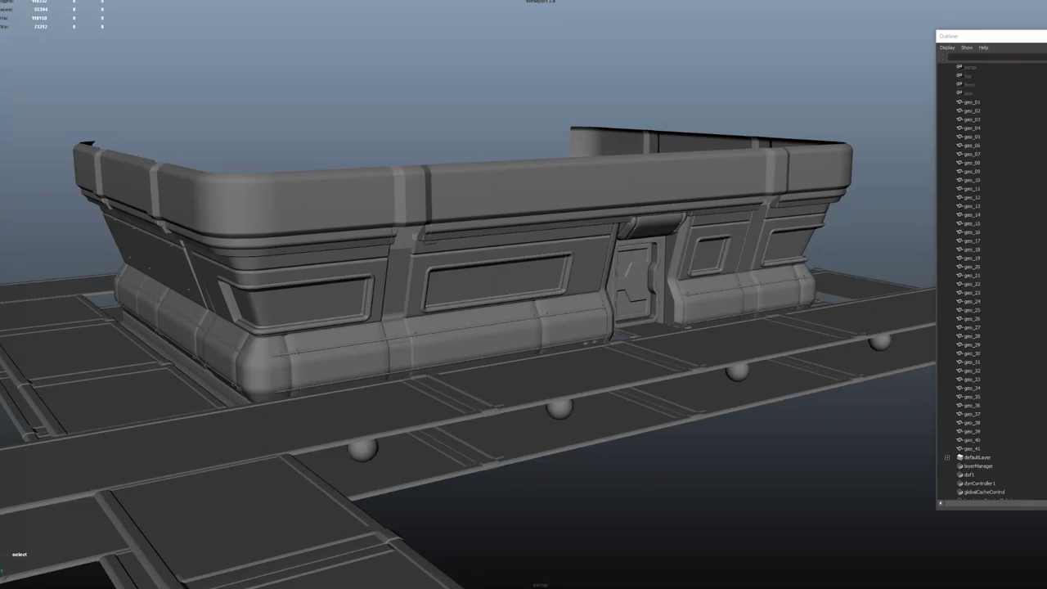
Open the projectBox material palette and place it clear of the building model
{"action": "mouse_move", "coordinate": [584, 400]}
{"action": "left_mouse_down", "text": "alt"}
{"action": "mouse_move", "coordinate": [606, 358]}
{"action": "mouse_move", "coordinate": [611, 371]}
{"action": "mouse_move", "coordinate": [586, 386]}
{"action": "left_mouse_up", "text": "alt"}
{"action": "scroll", "coordinate": [586, 387], "scroll_direction": "up", "scroll_amount": 2}
{"action": "middle_click_drag", "start_coordinate": [586, 388], "coordinate": [607, 360], "text": "alt"}
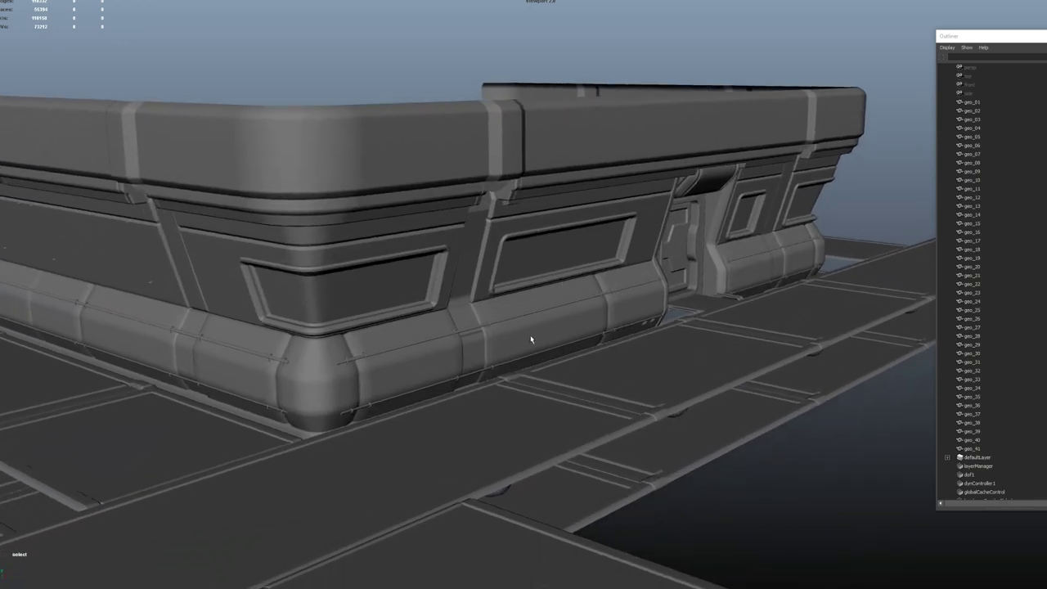
{"action": "left_click_drag", "start_coordinate": [552, 323], "coordinate": [594, 363], "text": "alt"}
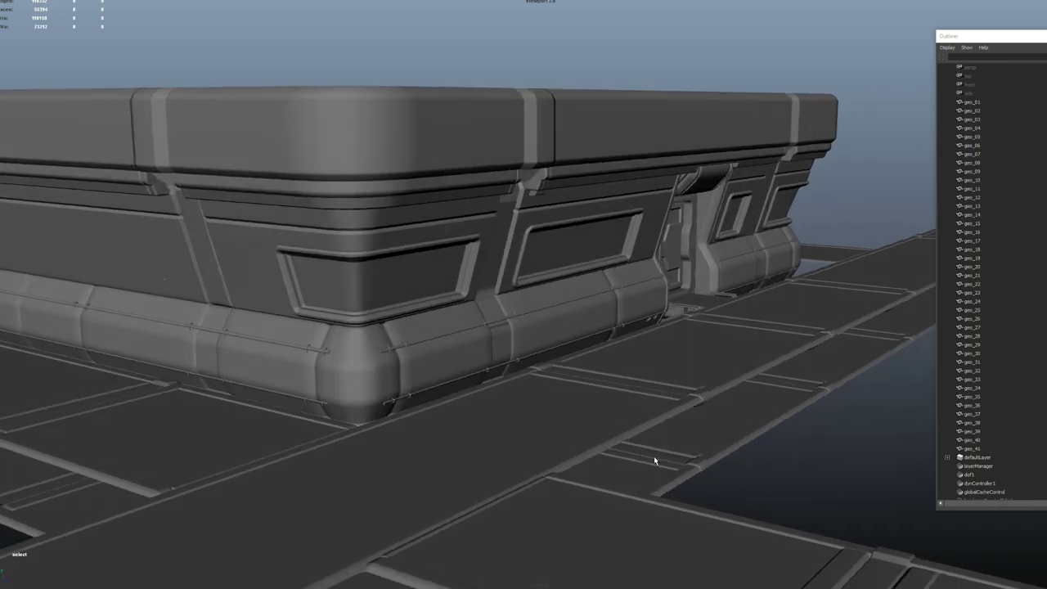
{"action": "key", "text": "ctrl+p"}
{"action": "left_click_drag", "start_coordinate": [671, 440], "coordinate": [189, 389]}
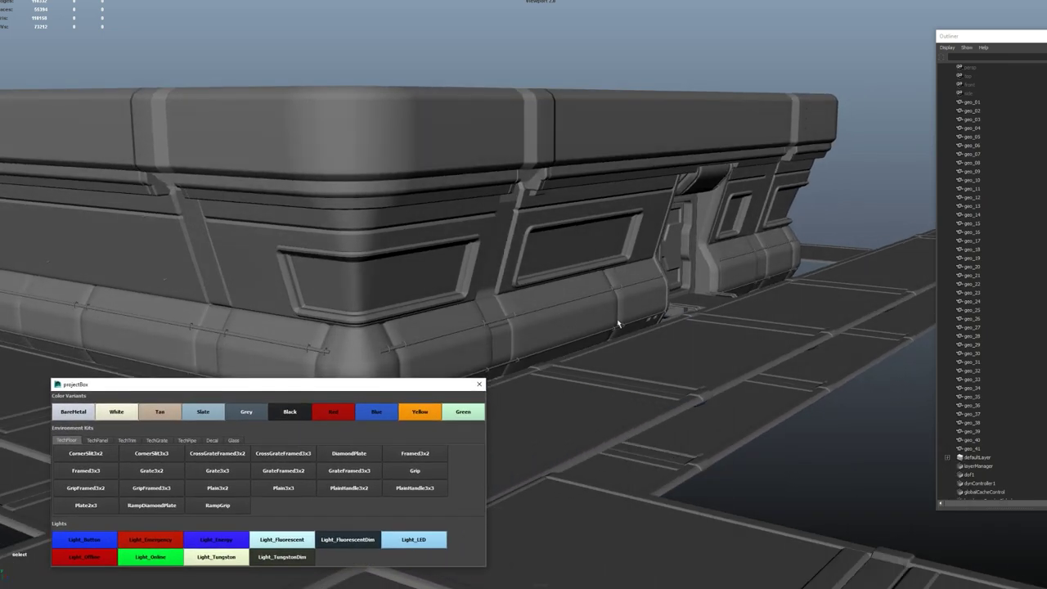
{"action": "left_click_drag", "start_coordinate": [617, 319], "coordinate": [717, 318], "text": "alt"}
{"action": "scroll", "coordinate": [712, 312], "scroll_direction": "down", "scroll_amount": 5}
{"action": "scroll", "coordinate": [718, 318], "scroll_direction": "up", "scroll_amount": 3}
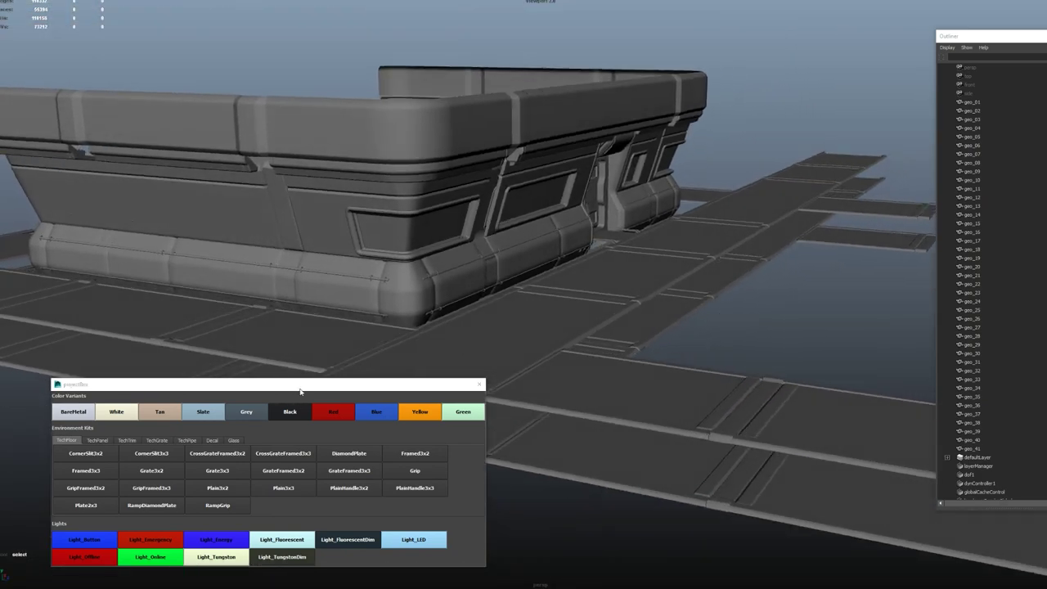
{"action": "left_click_drag", "start_coordinate": [300, 392], "coordinate": [261, 389]}
{"action": "left_click_drag", "start_coordinate": [832, 306], "coordinate": [778, 301], "text": "alt"}
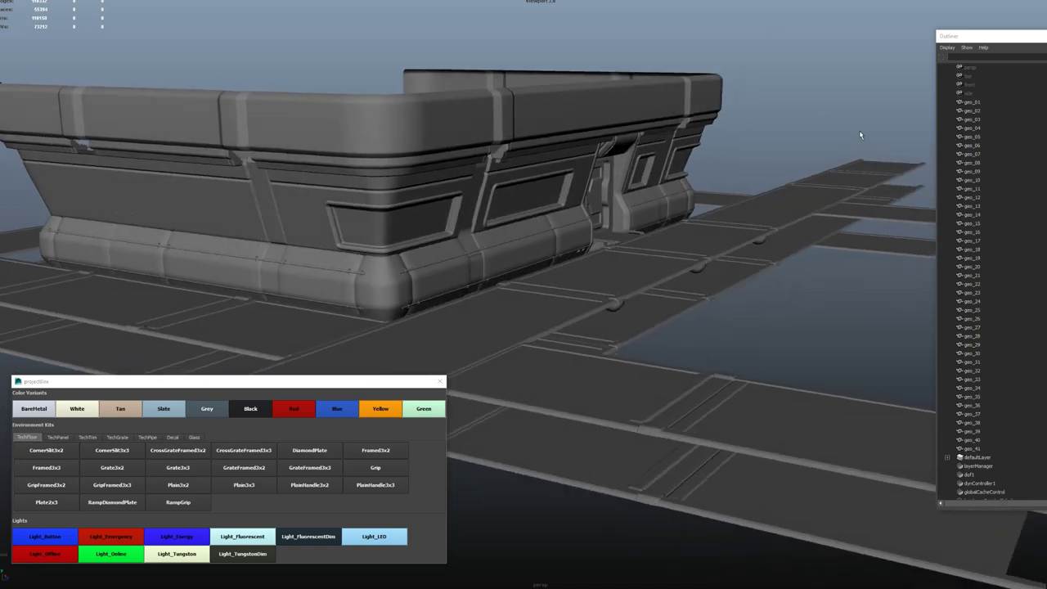
{"action": "left_click_drag", "start_coordinate": [593, 258], "coordinate": [631, 281], "text": "alt"}
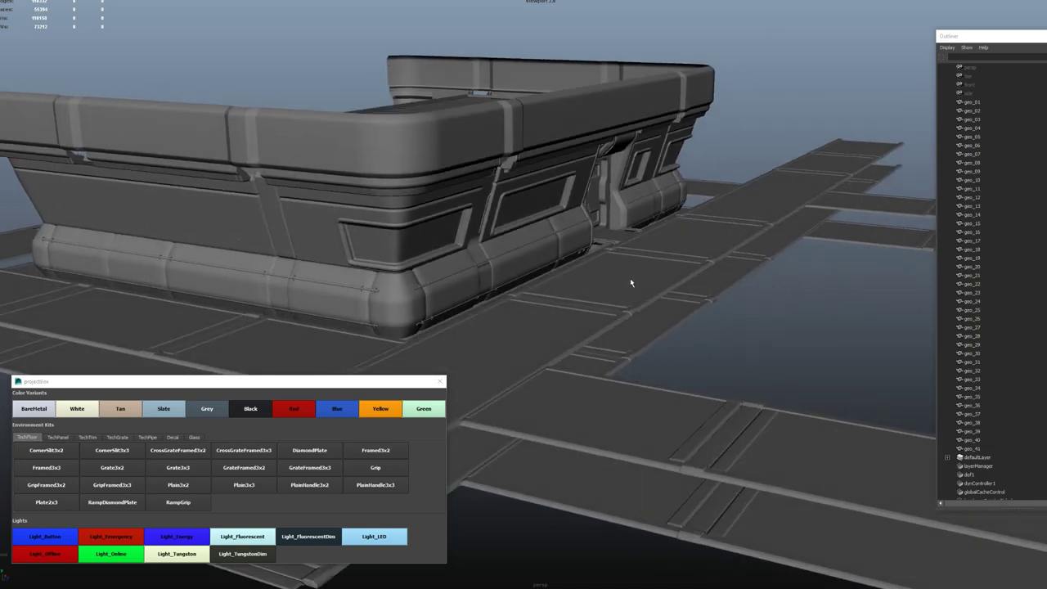
Select the floor tile panels and inspect their UV layout in the UV Texture Editor
{"action": "left_click", "coordinate": [550, 328]}
{"action": "key", "text": "alt+u"}
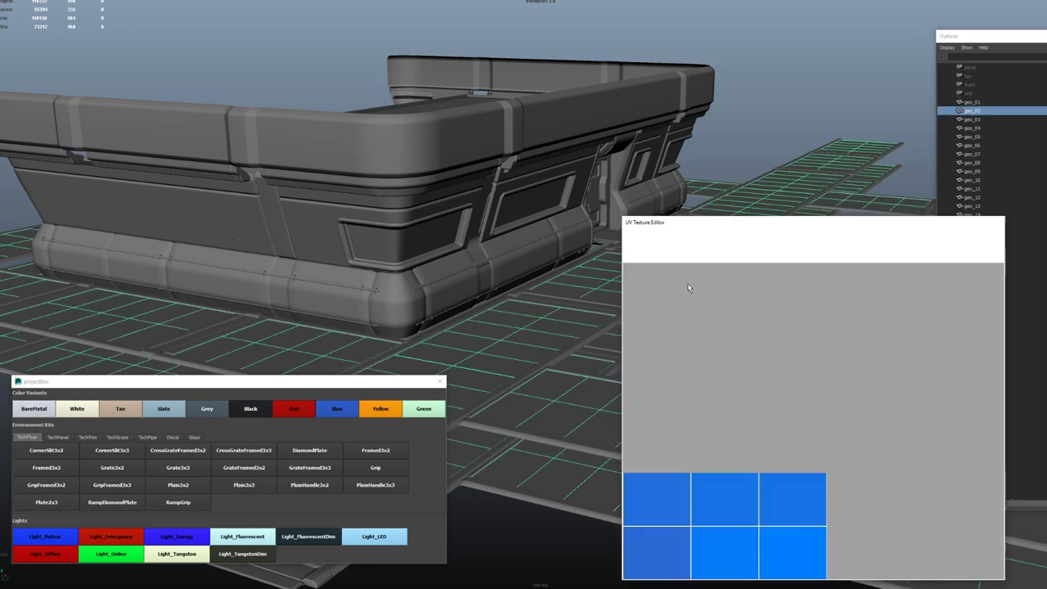
{"action": "right_click_drag", "start_coordinate": [735, 315], "coordinate": [651, 325], "text": "alt"}
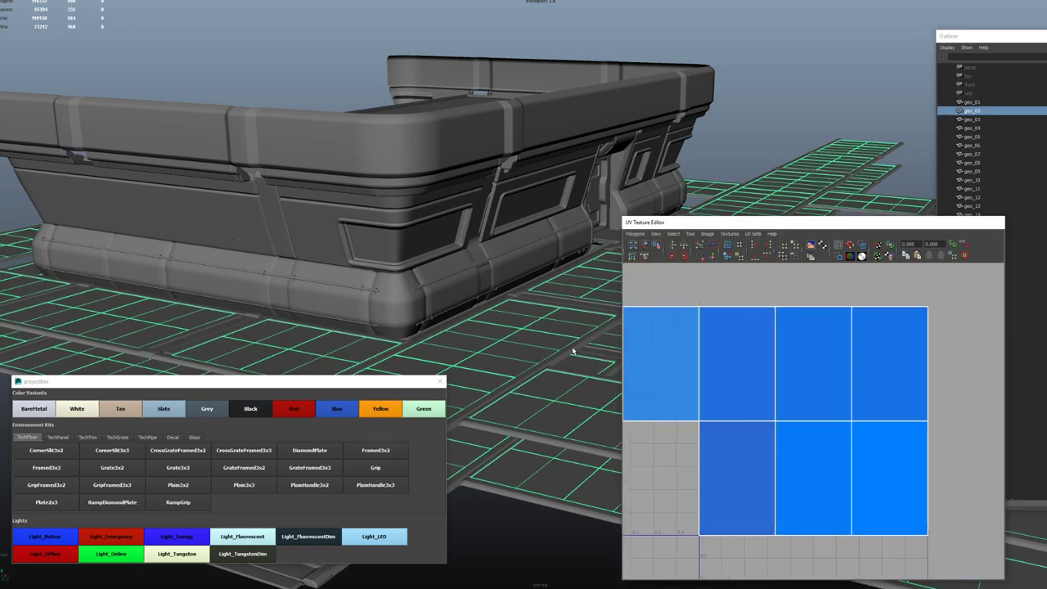
Inspect the UV strips of the floor frame trim, close the UV Texture Editor and clear the selection
{"action": "left_click", "coordinate": [601, 357]}
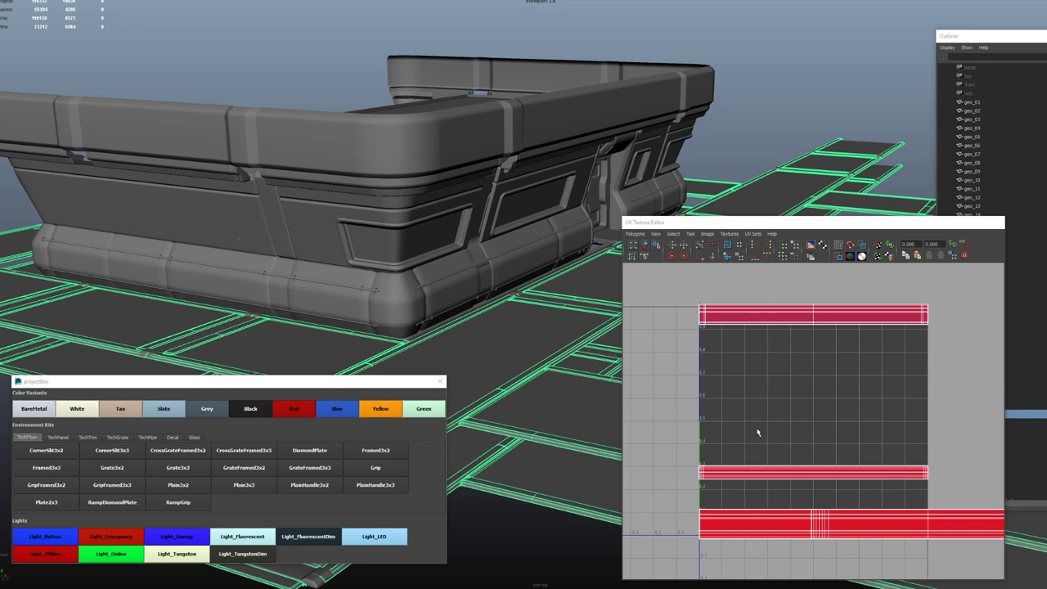
{"action": "scroll", "coordinate": [744, 312], "scroll_direction": "up", "scroll_amount": 4}
{"action": "middle_click_drag", "start_coordinate": [797, 299], "coordinate": [815, 523], "text": "alt"}
{"action": "scroll", "coordinate": [795, 462], "scroll_direction": "down", "scroll_amount": 4}
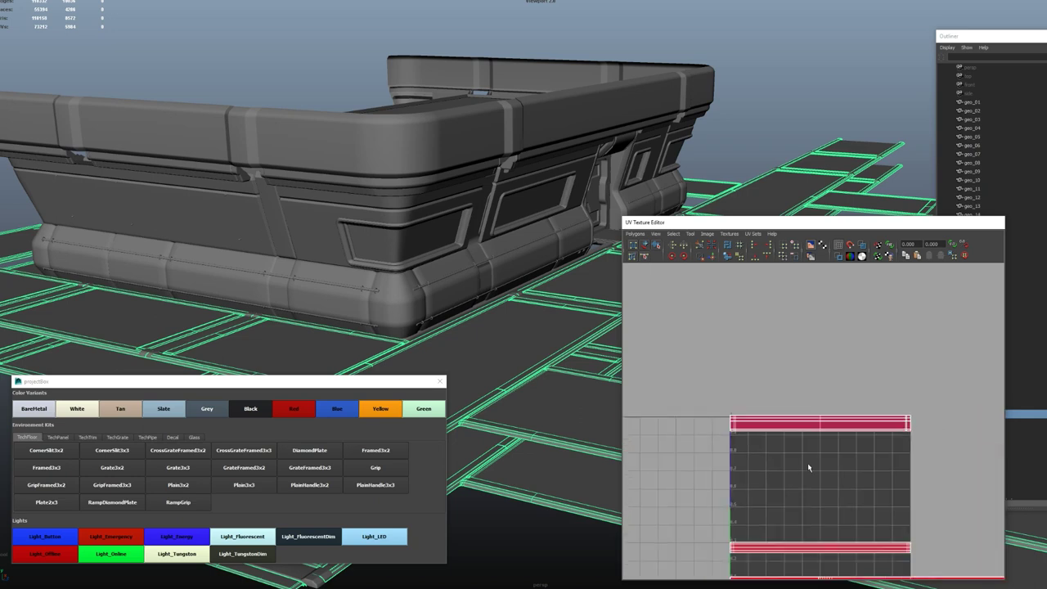
{"action": "middle_click_drag", "start_coordinate": [808, 462], "coordinate": [812, 361], "text": "alt"}
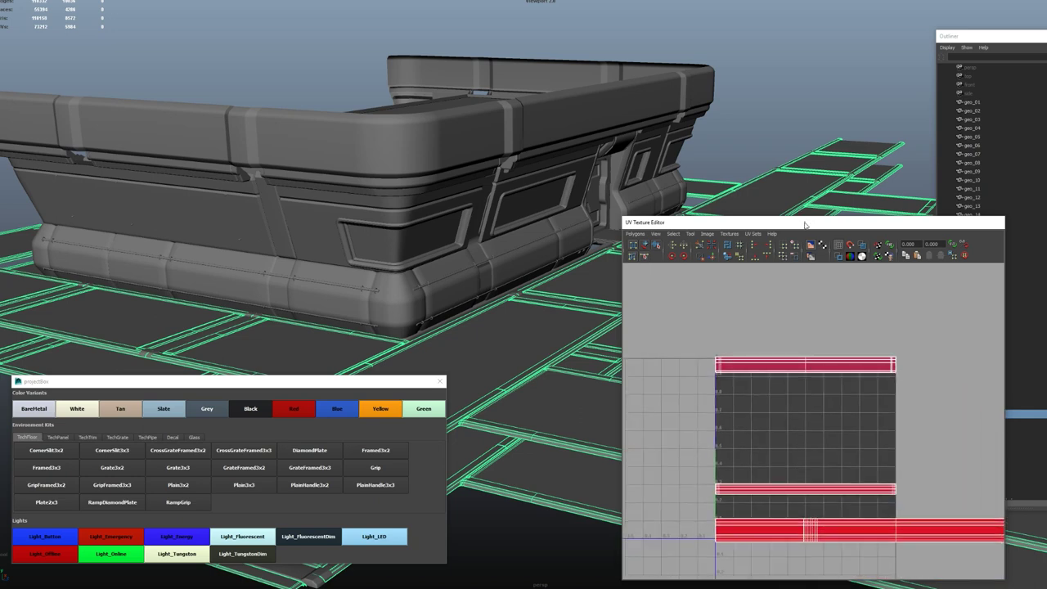
{"action": "left_click_drag", "start_coordinate": [801, 226], "coordinate": [841, 205]}
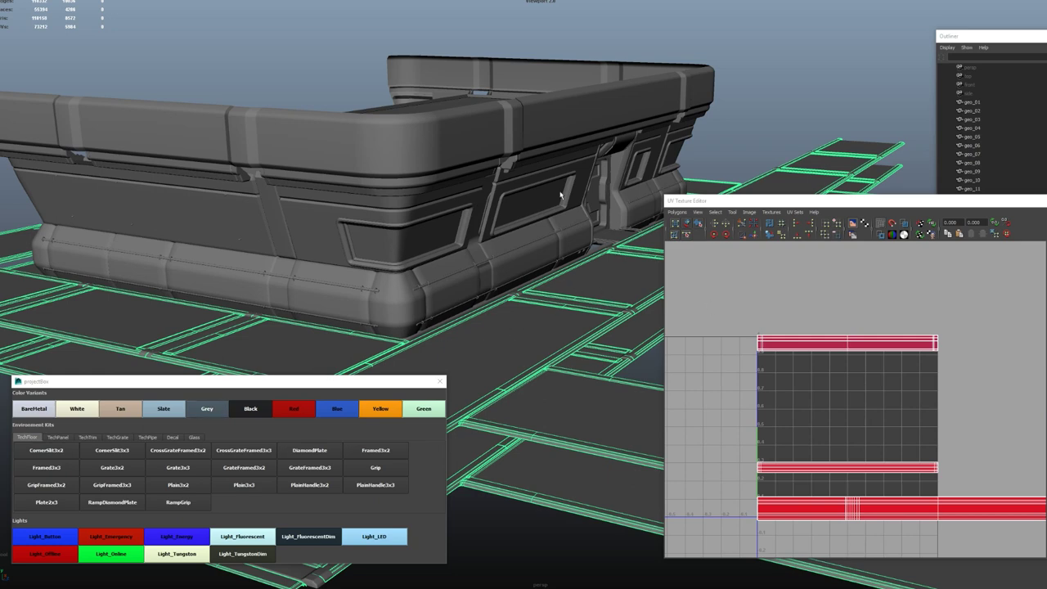
{"action": "key", "text": "alt+F4"}
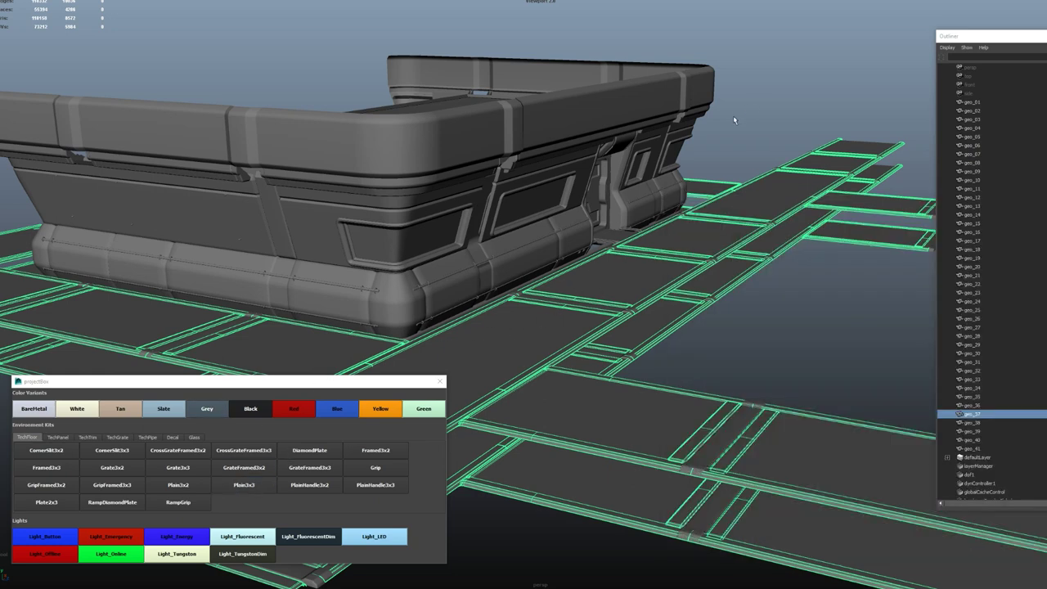
{"action": "left_click", "coordinate": [750, 83]}
Assign the TechFloor GrateFramed3x2 material to the floor tile panels and display textures in the viewport
{"action": "left_click_drag", "start_coordinate": [680, 163], "coordinate": [621, 233], "text": "alt"}
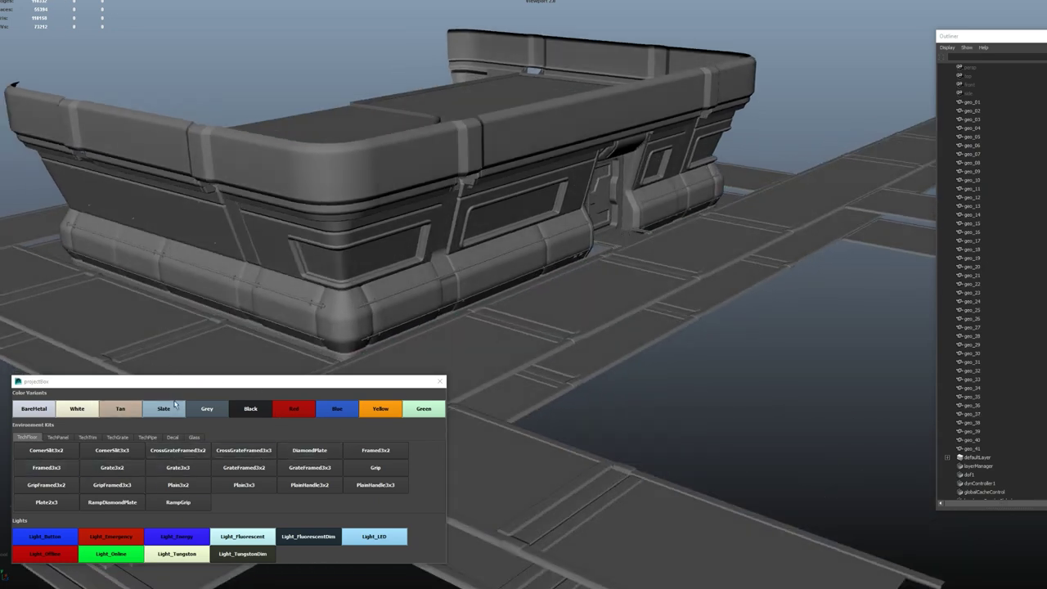
{"action": "left_click", "coordinate": [588, 297]}
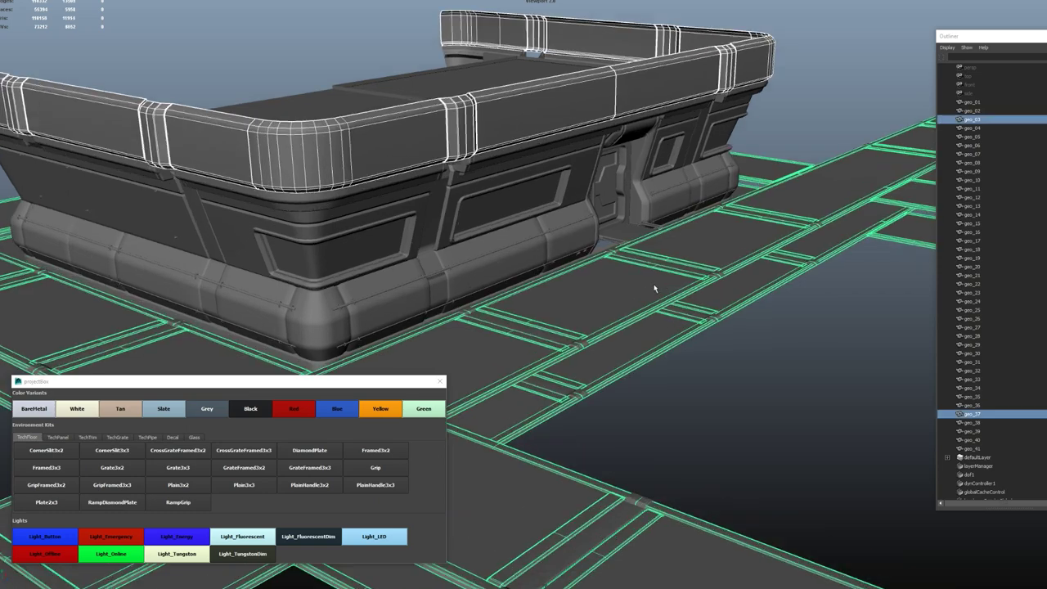
{"action": "key", "text": "f"}
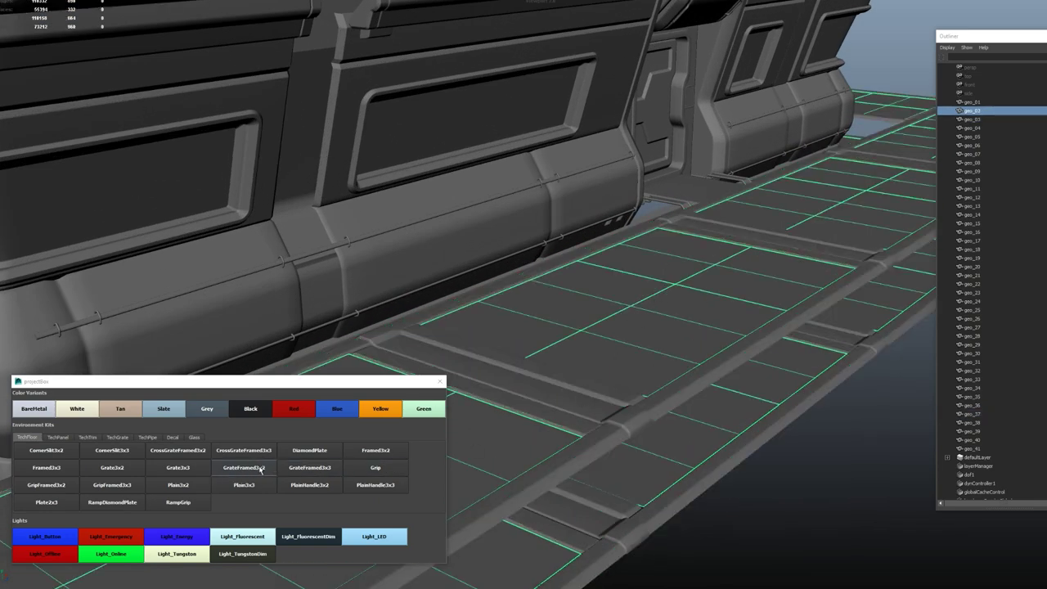
{"action": "left_click", "coordinate": [261, 470]}
{"action": "key", "text": "6"}
{"action": "mouse_move", "coordinate": [723, 337]}
{"action": "left_mouse_down", "text": "alt"}
{"action": "mouse_move", "coordinate": [759, 347]}
{"action": "mouse_move", "coordinate": [724, 337]}
{"action": "left_mouse_up", "text": "alt"}
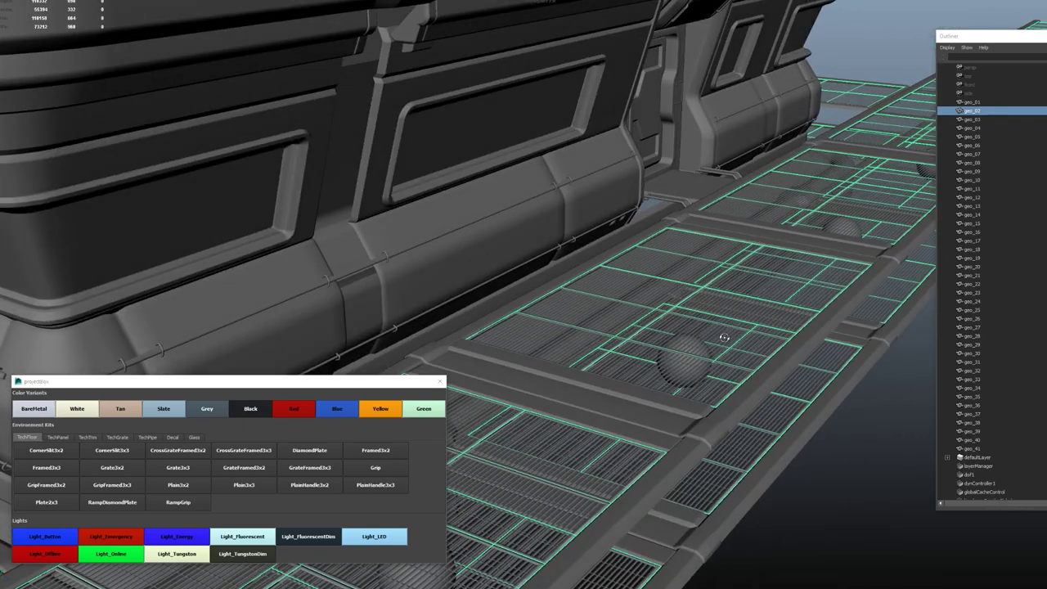
{"action": "scroll", "coordinate": [724, 337], "scroll_direction": "up", "scroll_amount": 3}
{"action": "left_click", "coordinate": [866, 486]}
{"action": "scroll", "coordinate": [776, 444], "scroll_direction": "down", "scroll_amount": 2}
{"action": "left_click_drag", "start_coordinate": [751, 417], "coordinate": [725, 390], "text": "alt"}
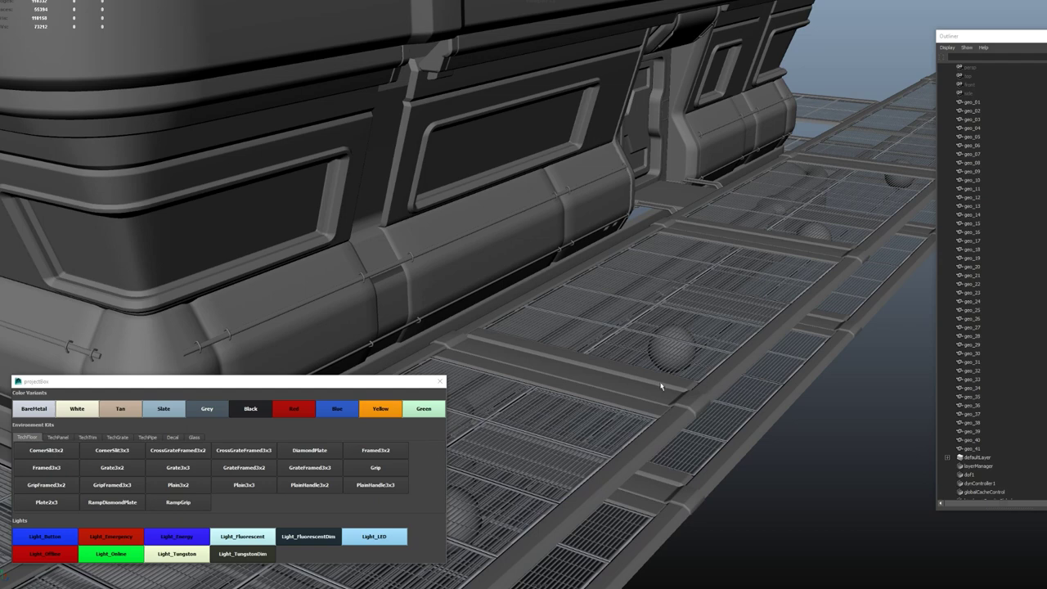
Assign a TechPanel material to the frame trim around the floor grates
{"action": "left_click", "coordinate": [735, 357]}
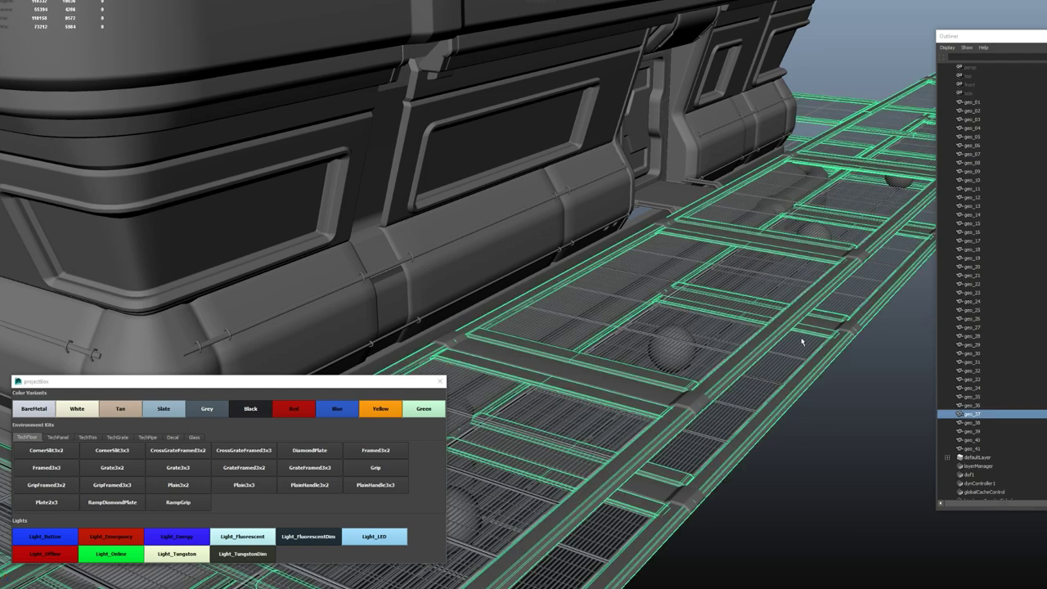
{"action": "left_click", "coordinate": [58, 437]}
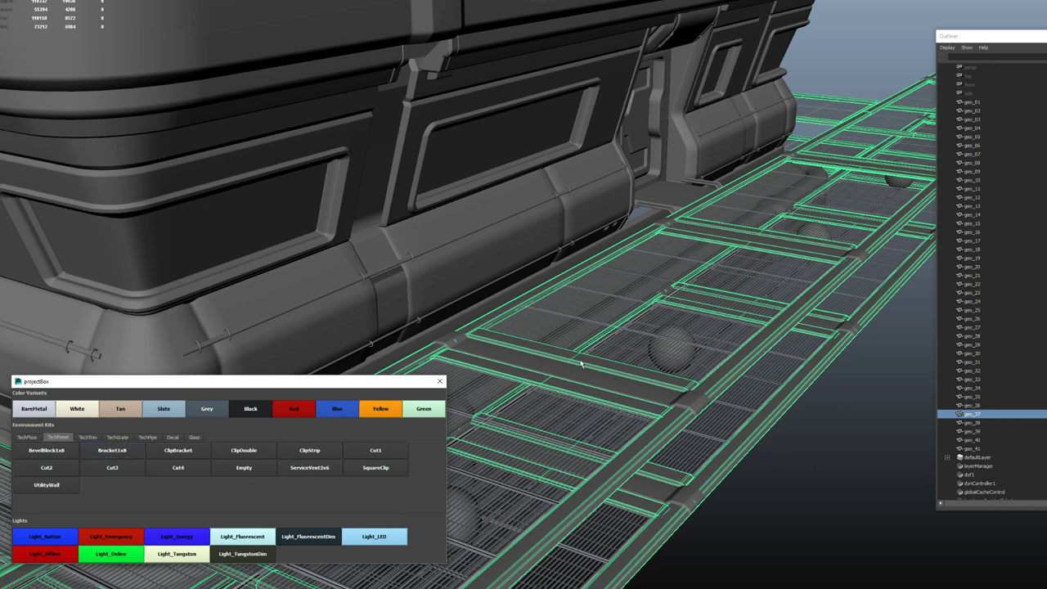
{"action": "left_click", "coordinate": [799, 449]}
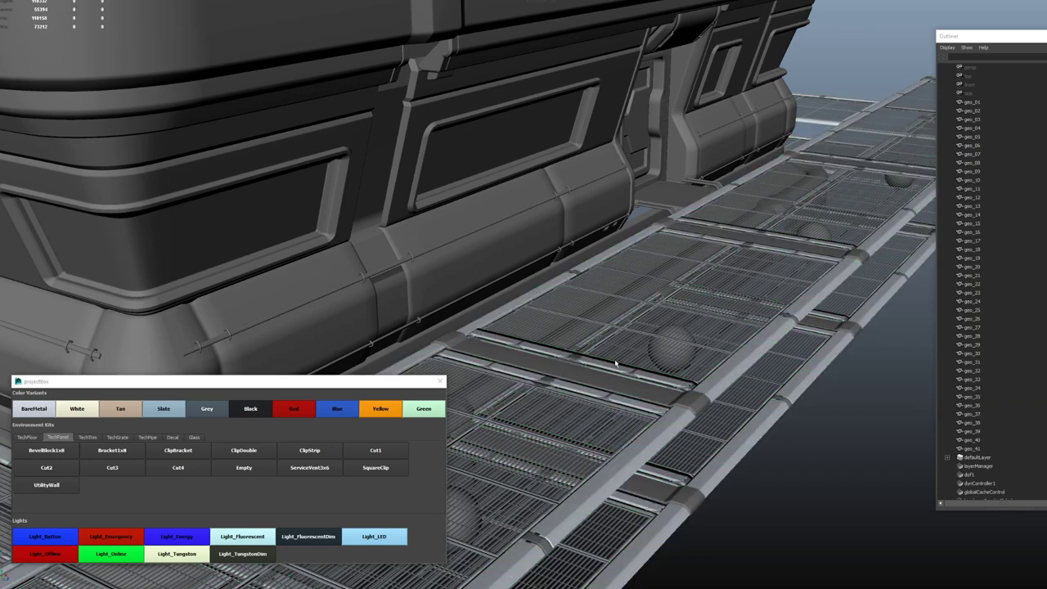
{"action": "right_click_drag", "start_coordinate": [600, 400], "coordinate": [562, 442], "text": "alt"}
Move the floor frame's uppermost UV strip down onto a plain area of the panel texture and return to object selection
{"action": "left_click", "coordinate": [698, 442]}
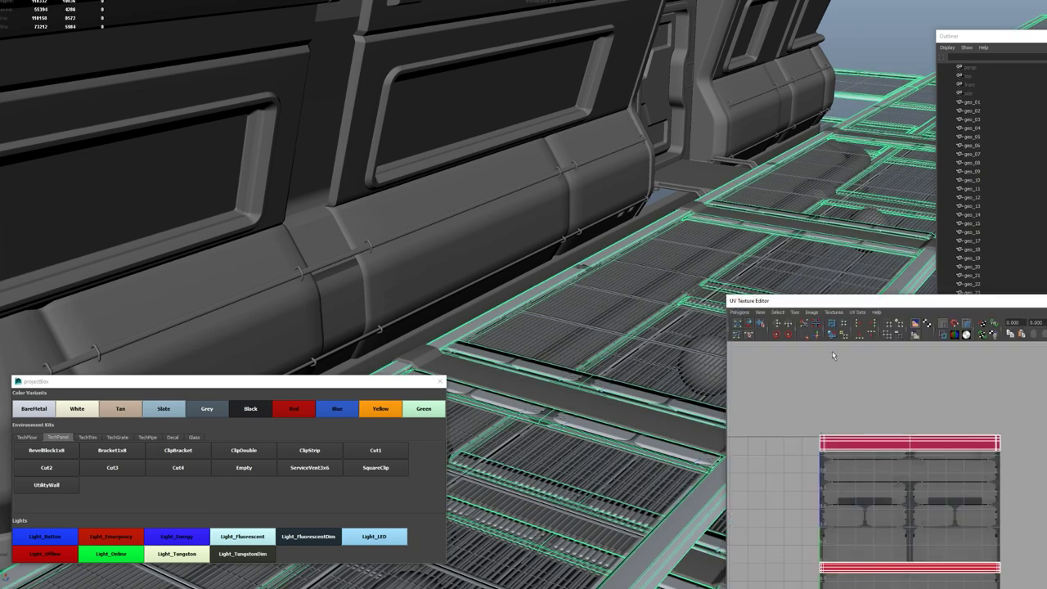
{"action": "right_click_drag", "start_coordinate": [829, 419], "coordinate": [832, 426]}
{"action": "left_click_drag", "start_coordinate": [833, 426], "coordinate": [905, 446]}
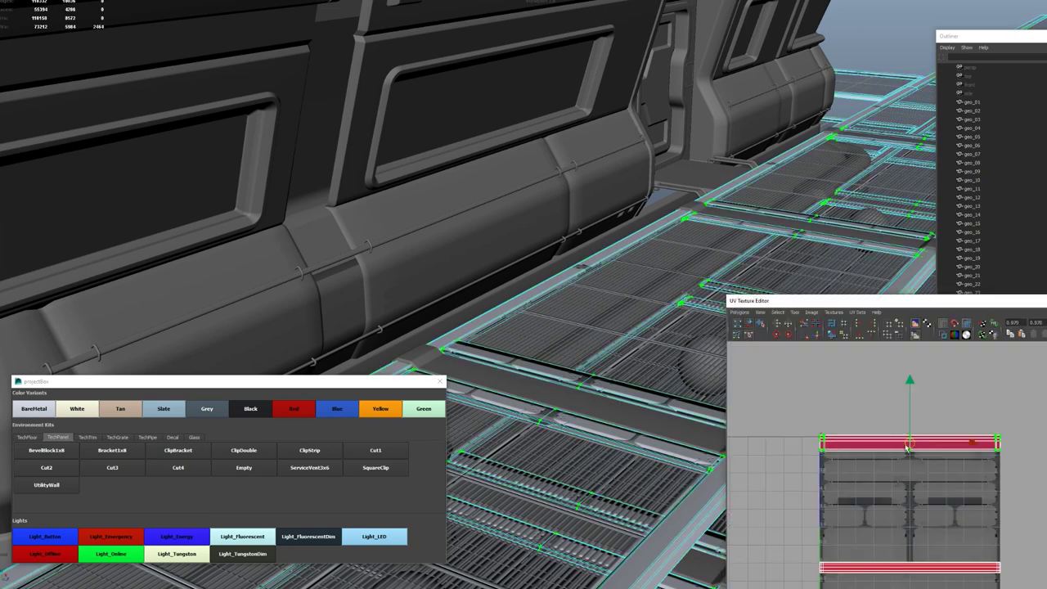
{"action": "left_click_drag", "start_coordinate": [592, 444], "coordinate": [590, 427], "text": "alt"}
{"action": "middle_click_drag", "start_coordinate": [591, 427], "coordinate": [589, 357], "text": "alt"}
{"action": "right_click_drag", "start_coordinate": [589, 358], "coordinate": [591, 365], "text": "alt"}
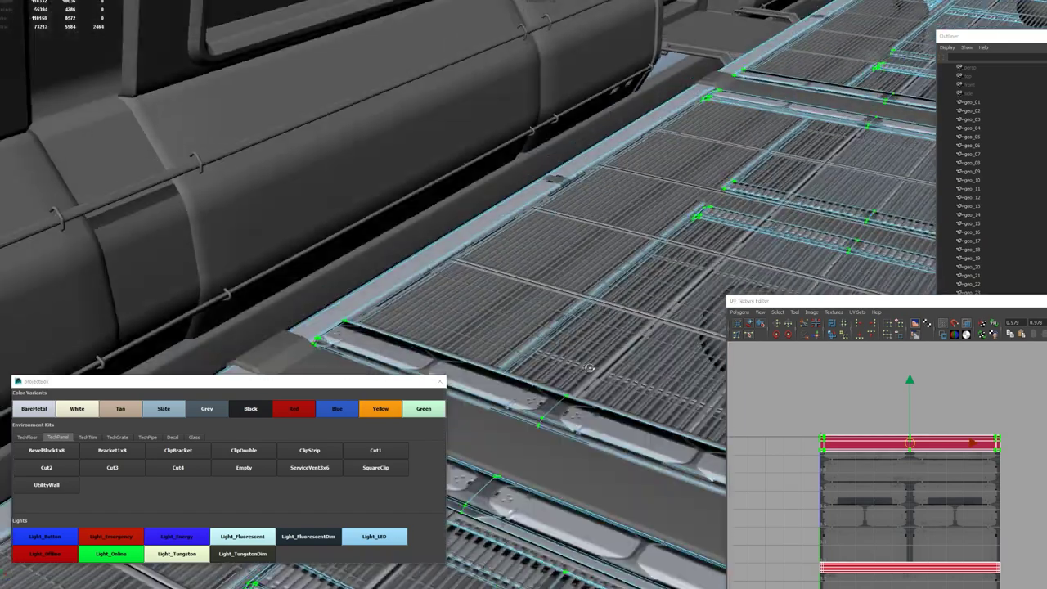
{"action": "left_click_drag", "start_coordinate": [591, 365], "coordinate": [625, 296], "text": "alt"}
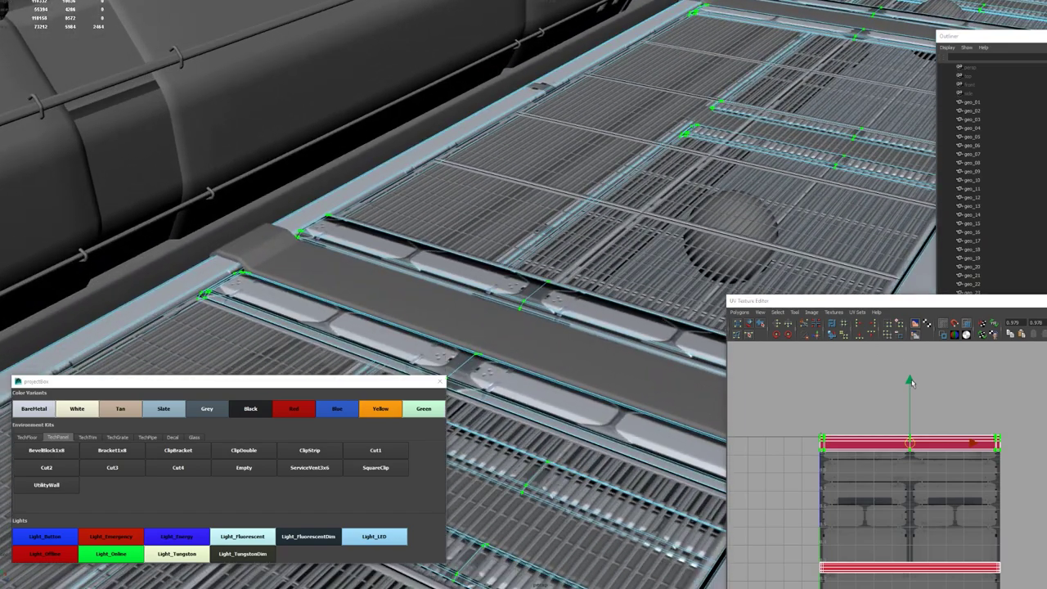
{"action": "left_click_drag", "start_coordinate": [911, 382], "coordinate": [920, 550]}
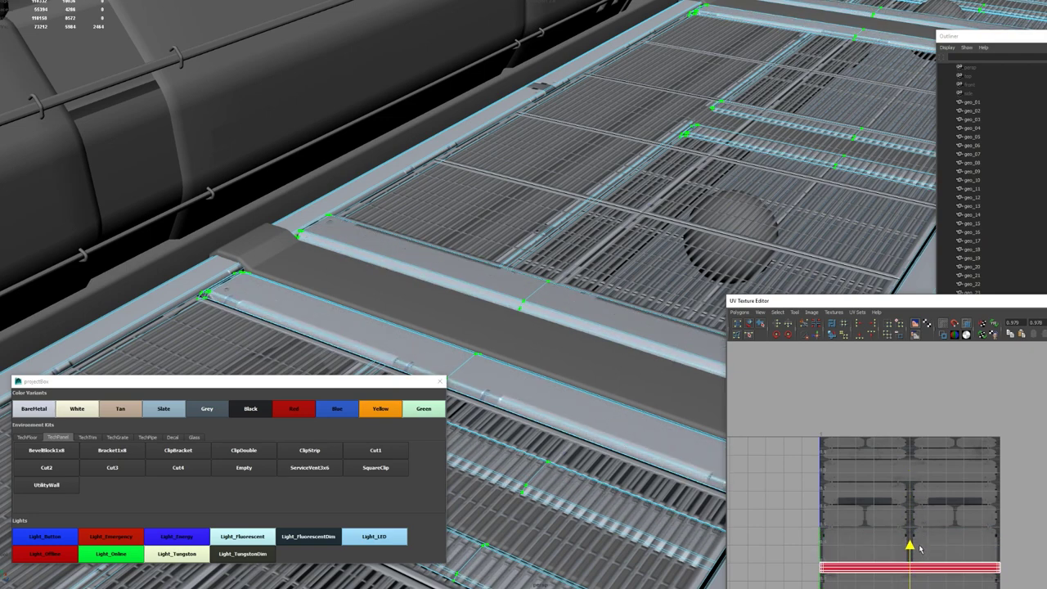
{"action": "left_click_drag", "start_coordinate": [473, 196], "coordinate": [656, 301], "text": "alt"}
{"action": "right_click_drag", "start_coordinate": [651, 334], "coordinate": [705, 299]}
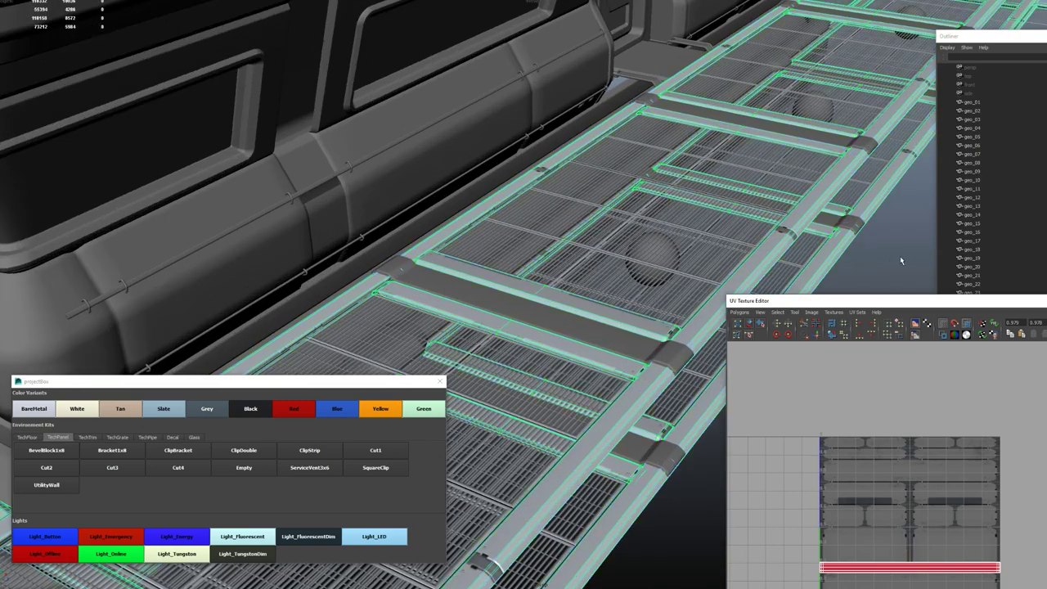
Assign the TechPanel SquareClip material to the straps crossing the walkway and reposition the UV Texture Editor
{"action": "left_click", "coordinate": [700, 321]}
{"action": "left_click", "coordinate": [641, 347]}
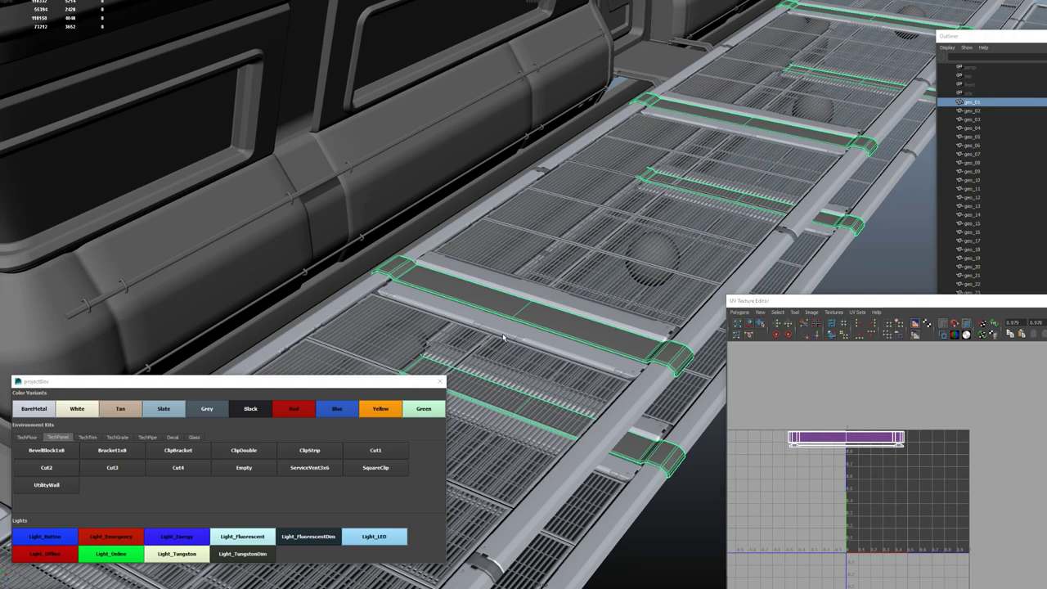
{"action": "left_click_drag", "start_coordinate": [503, 336], "coordinate": [493, 329], "text": "alt"}
{"action": "left_click", "coordinate": [370, 471]}
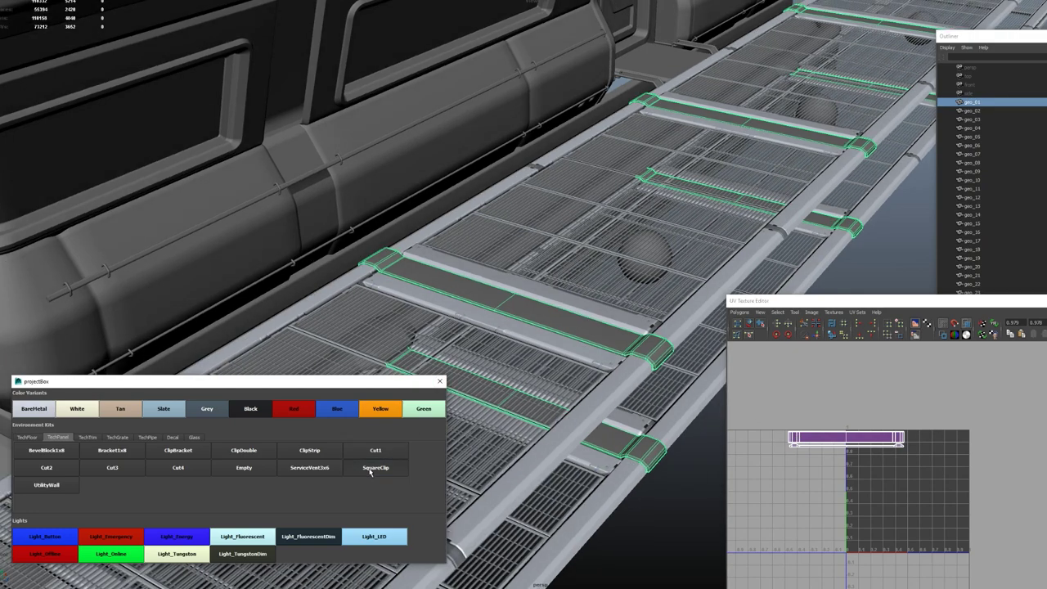
{"action": "left_click", "coordinate": [372, 469]}
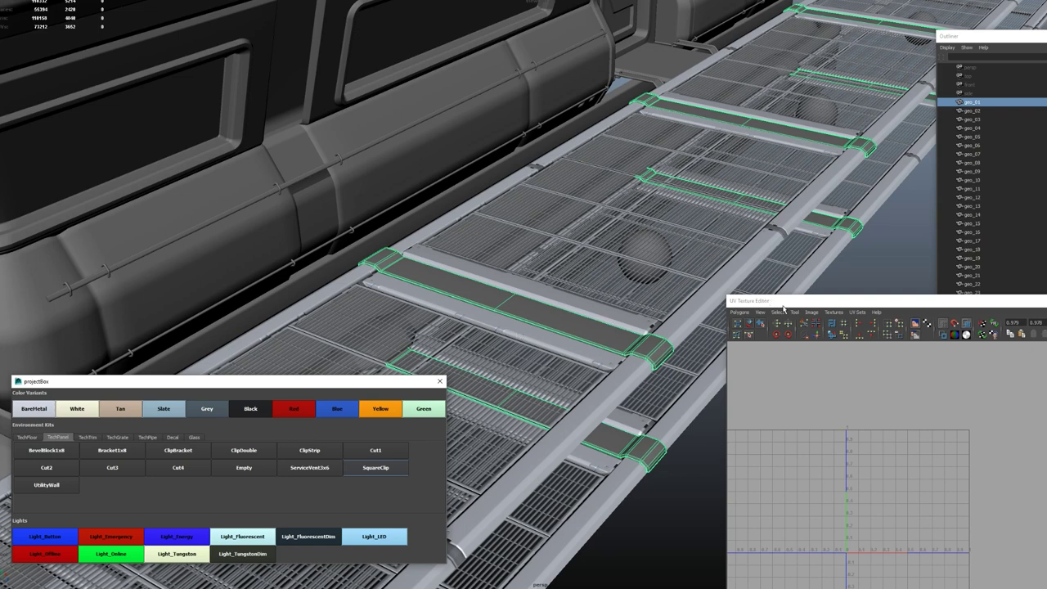
{"action": "left_click_drag", "start_coordinate": [788, 298], "coordinate": [766, 277]}
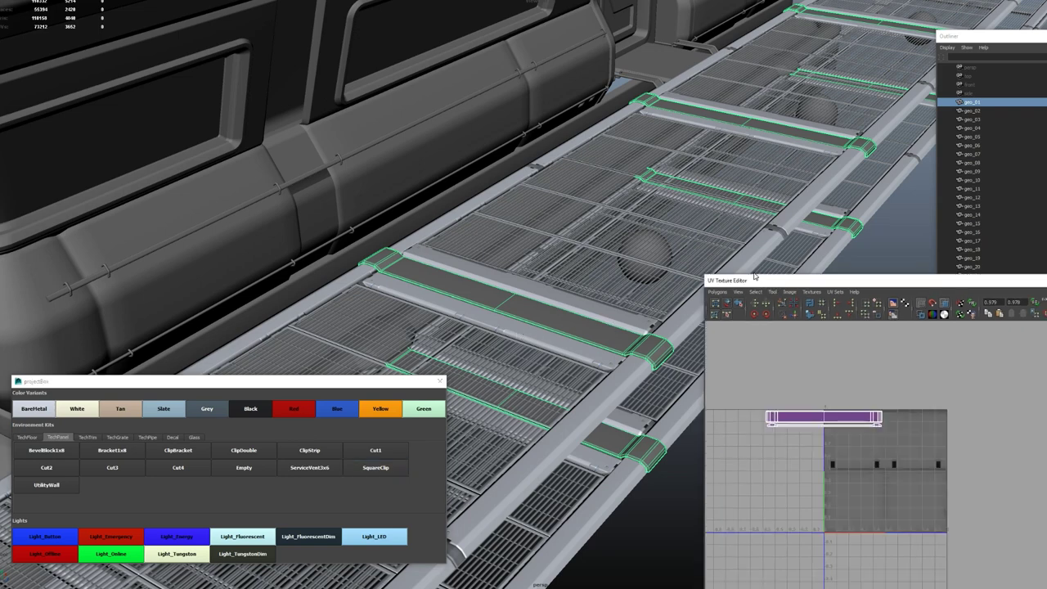
{"action": "left_click_drag", "start_coordinate": [760, 277], "coordinate": [756, 264]}
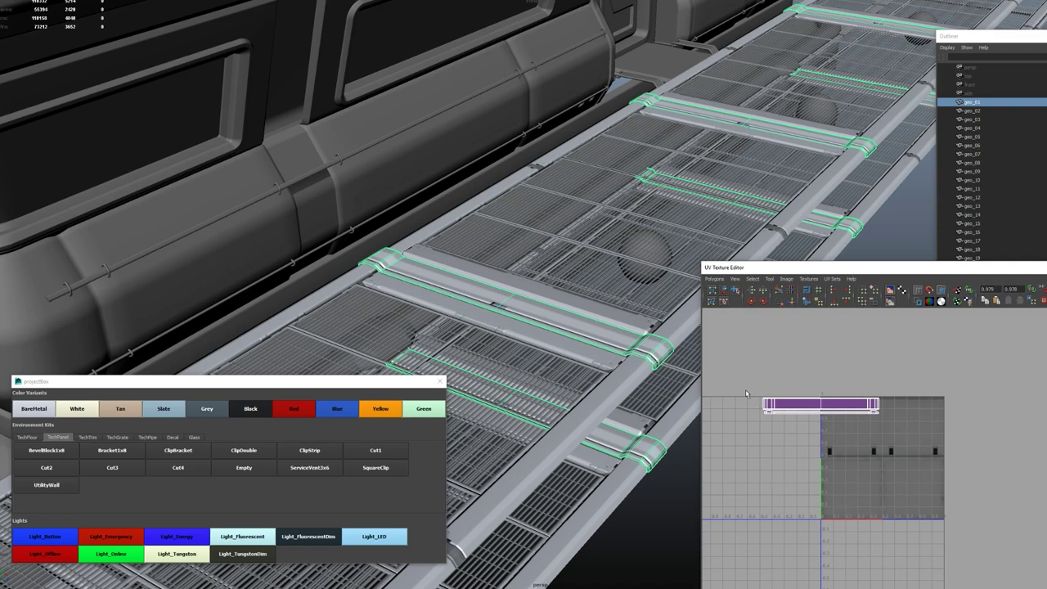
Move the cross straps' UVs onto the square clip row of the texture and scale them up to fit the clips
{"action": "key", "text": "ctrl+F12"}
{"action": "scroll", "coordinate": [542, 350], "scroll_direction": "up", "scroll_amount": 5}
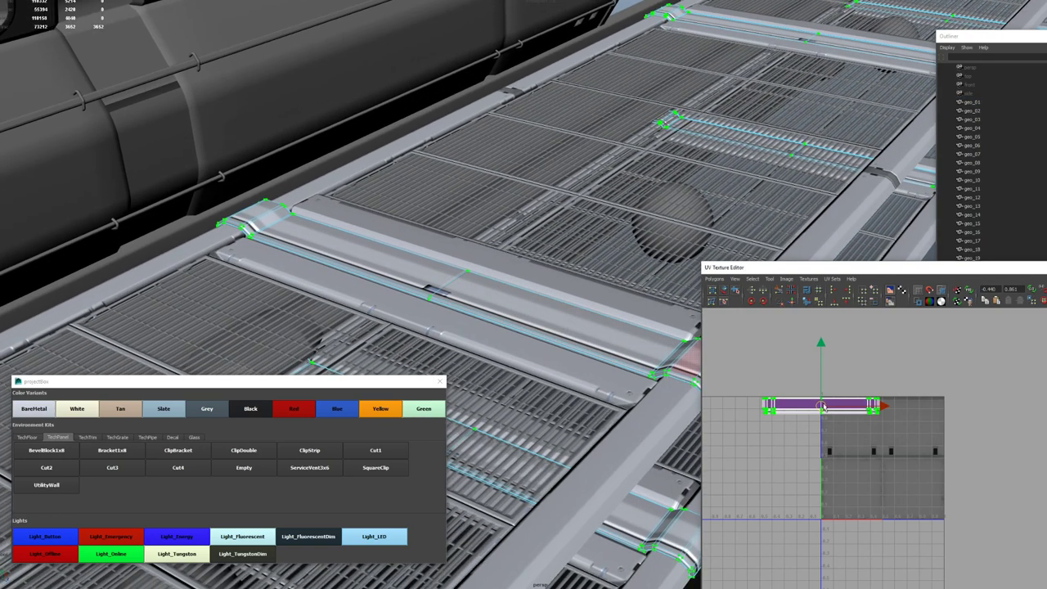
{"action": "left_click_drag", "start_coordinate": [822, 407], "coordinate": [874, 450]}
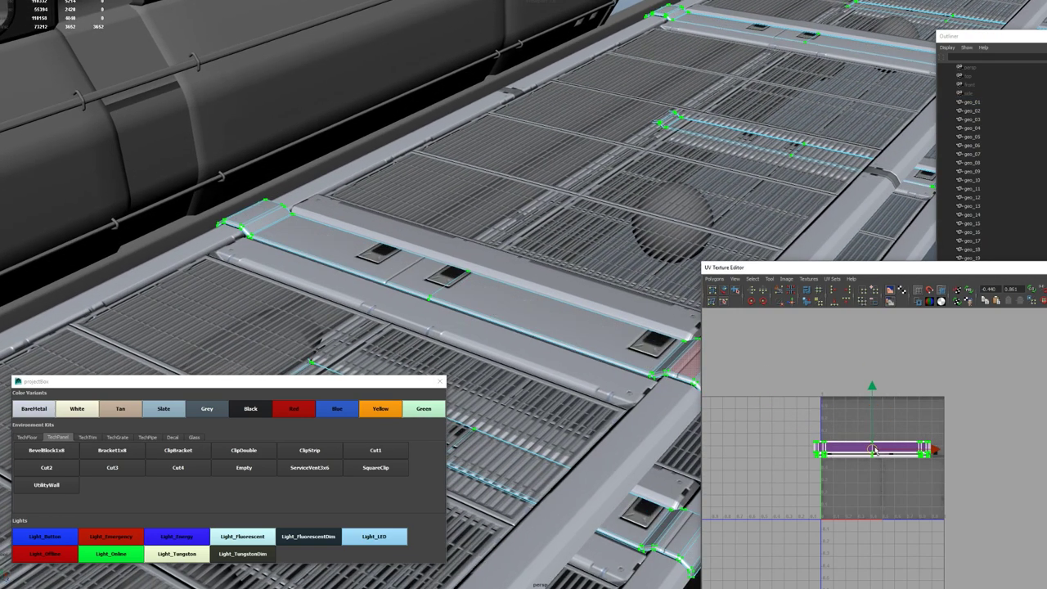
{"action": "scroll", "coordinate": [876, 450], "scroll_direction": "up", "scroll_amount": 3}
{"action": "middle_click_drag", "start_coordinate": [875, 450], "coordinate": [870, 435], "text": "alt"}
{"action": "key", "text": "r"}
{"action": "mouse_move", "coordinate": [857, 426]}
{"action": "left_mouse_down"}
{"action": "mouse_move", "coordinate": [881, 428]}
{"action": "mouse_move", "coordinate": [863, 427]}
{"action": "left_mouse_up"}
{"action": "key", "text": "w"}
{"action": "right_click_drag", "start_coordinate": [654, 196], "coordinate": [585, 176], "text": "alt"}
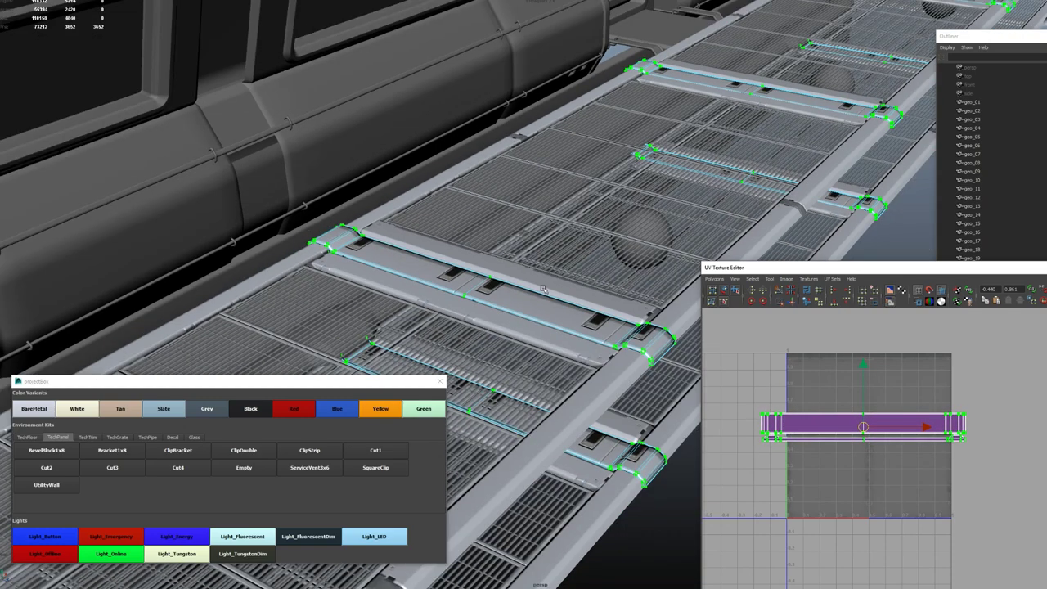
Return to object selection and assign the TechPanel ClipDouble material to the rounded lower wall panels
{"action": "left_click_drag", "start_coordinate": [585, 176], "coordinate": [618, 156], "text": "alt"}
{"action": "right_click_drag", "start_coordinate": [617, 156], "coordinate": [554, 155], "text": "alt"}
{"action": "key", "text": "F8"}
{"action": "left_click_drag", "start_coordinate": [487, 193], "coordinate": [550, 189], "text": "alt"}
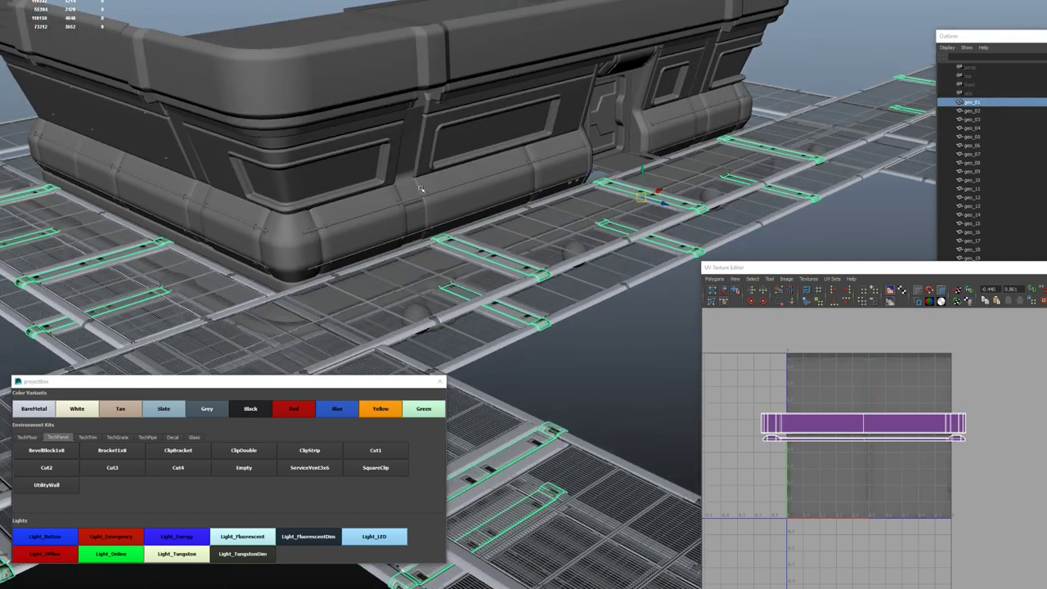
{"action": "left_click", "coordinate": [372, 231]}
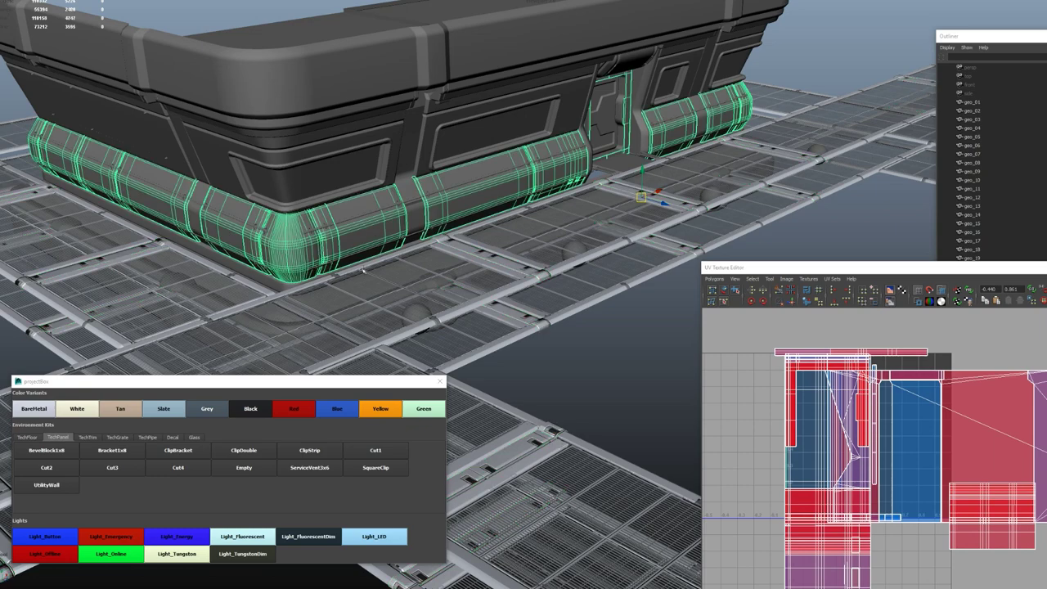
{"action": "left_click", "coordinate": [248, 450]}
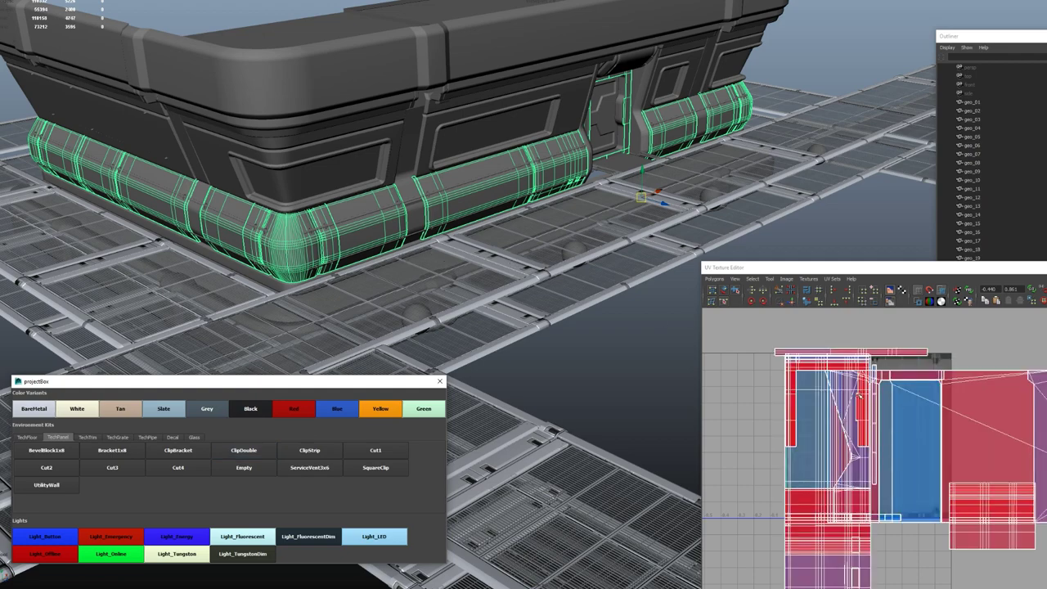
Check the textured lower wall, close the UV Texture Editor and clear the selection
{"action": "middle_click_drag", "start_coordinate": [476, 192], "coordinate": [519, 224], "text": "alt"}
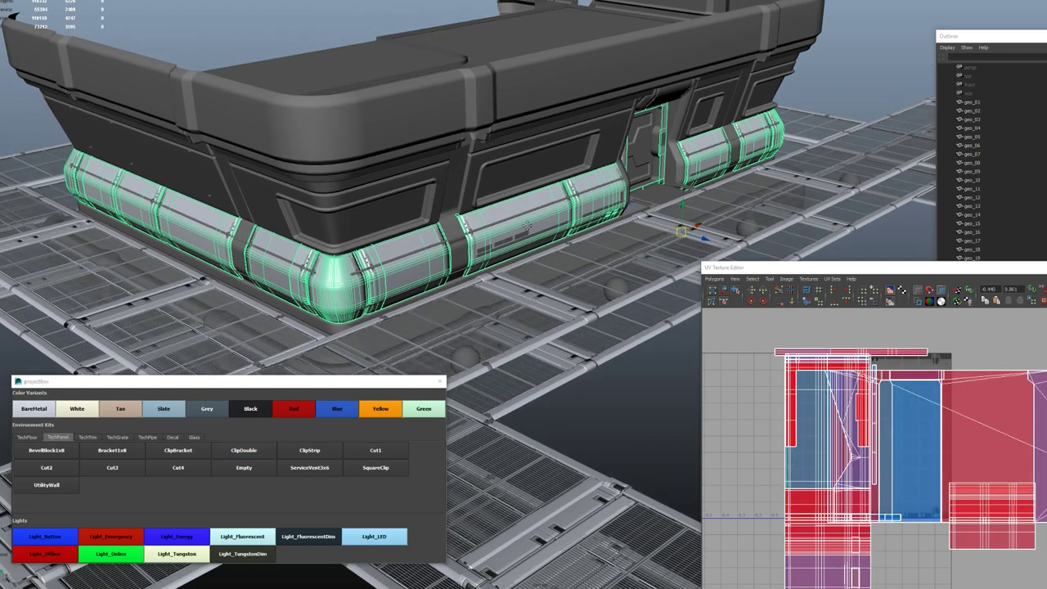
{"action": "right_click_drag", "start_coordinate": [519, 224], "coordinate": [564, 199], "text": "alt"}
{"action": "left_click_drag", "start_coordinate": [564, 199], "coordinate": [547, 233], "text": "alt"}
{"action": "key", "text": "alt+F4"}
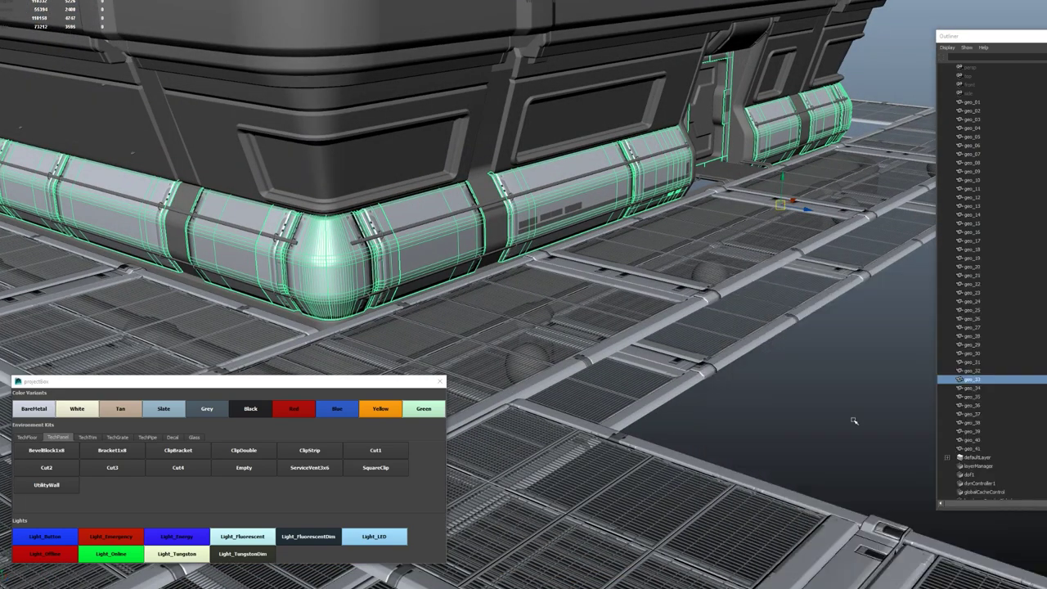
{"action": "left_click", "coordinate": [854, 421]}
Assign the TechPanel UtilityWall material to the upper wall panels together with the door and its trim pieces
{"action": "scroll", "coordinate": [854, 421], "scroll_direction": "up", "scroll_amount": 1}
{"action": "middle_click_drag", "start_coordinate": [532, 233], "coordinate": [593, 260], "text": "alt"}
{"action": "left_click_drag", "start_coordinate": [594, 261], "coordinate": [470, 221], "text": "alt"}
{"action": "scroll", "coordinate": [548, 255], "scroll_direction": "down", "scroll_amount": 3}
{"action": "left_click", "coordinate": [539, 199]}
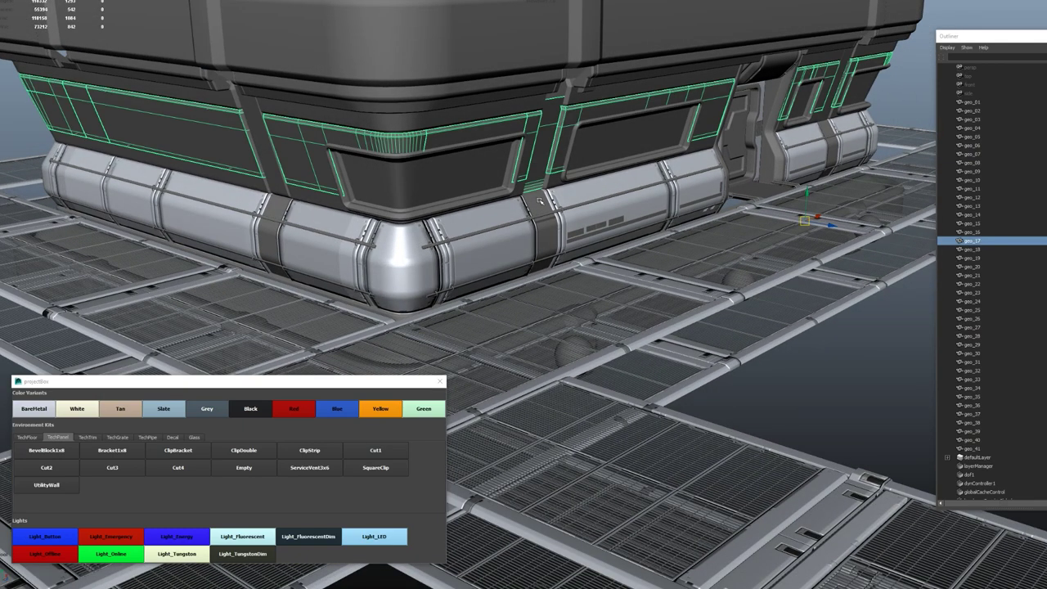
{"action": "left_click", "coordinate": [539, 199], "text": "shift"}
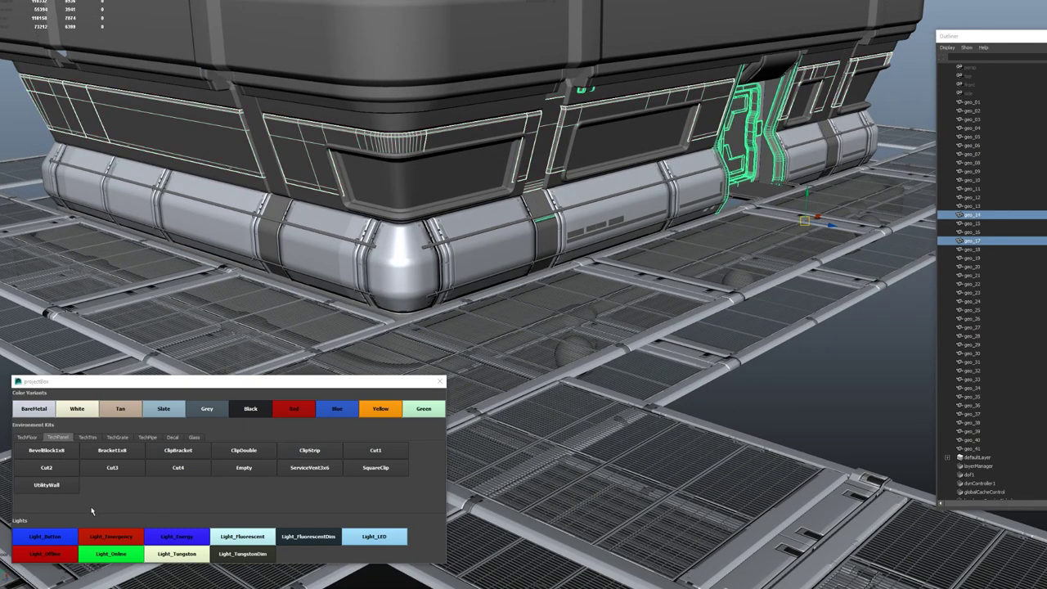
{"action": "left_click", "coordinate": [54, 484]}
{"action": "key", "text": "ctrl+z"}
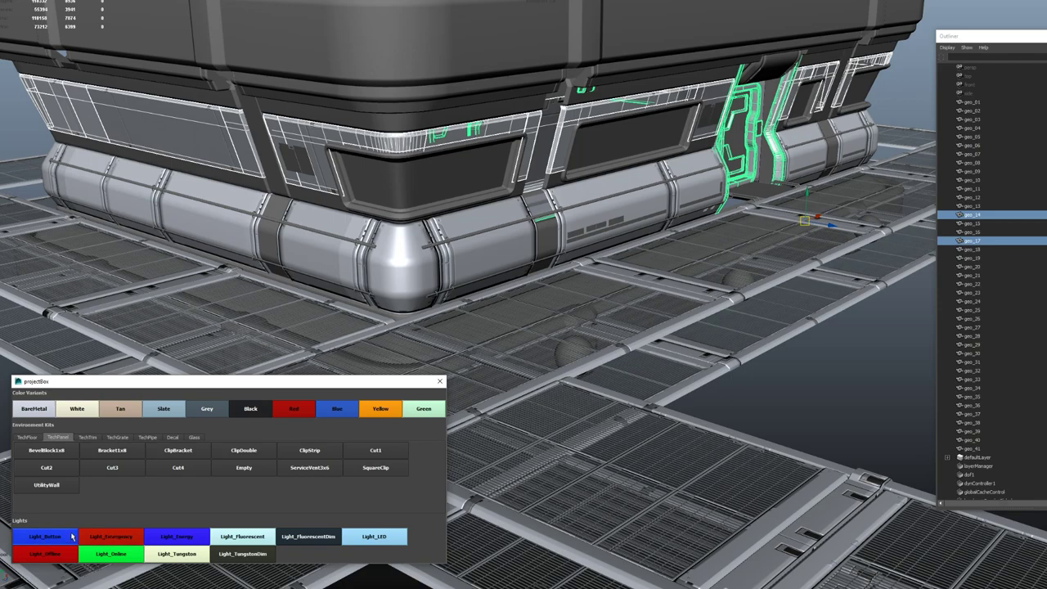
{"action": "left_click_drag", "start_coordinate": [664, 234], "coordinate": [649, 235], "text": "alt"}
{"action": "left_click", "coordinate": [691, 421]}
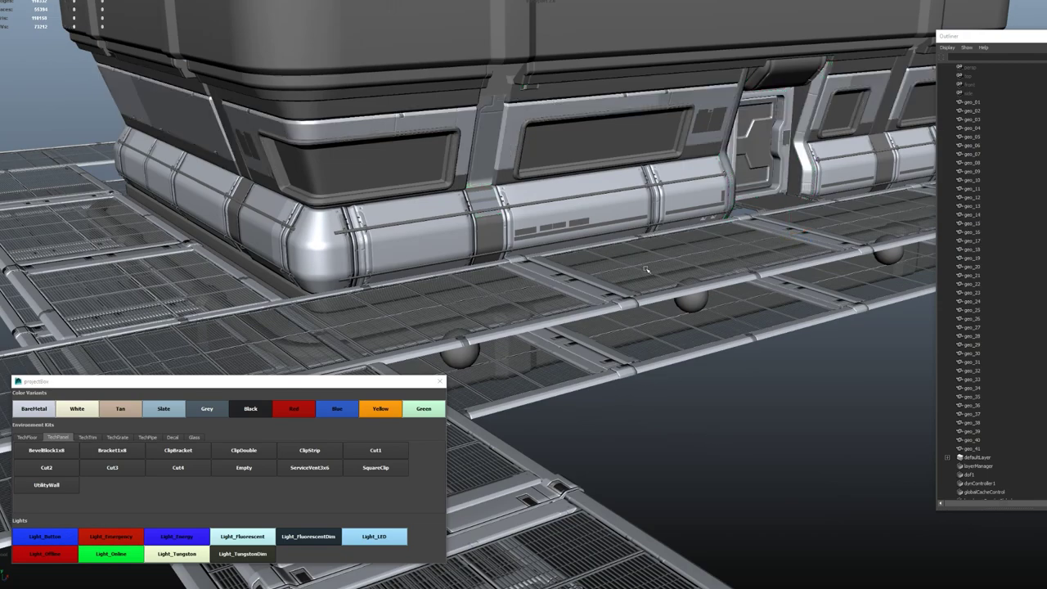
Assign the Light_LED material to the building's window panes and door insets
{"action": "right_click_drag", "start_coordinate": [646, 269], "coordinate": [544, 268], "text": "alt"}
{"action": "mouse_move", "coordinate": [541, 266]}
{"action": "left_mouse_down", "text": "alt"}
{"action": "mouse_move", "coordinate": [553, 279]}
{"action": "mouse_move", "coordinate": [557, 268]}
{"action": "left_mouse_up", "text": "alt"}
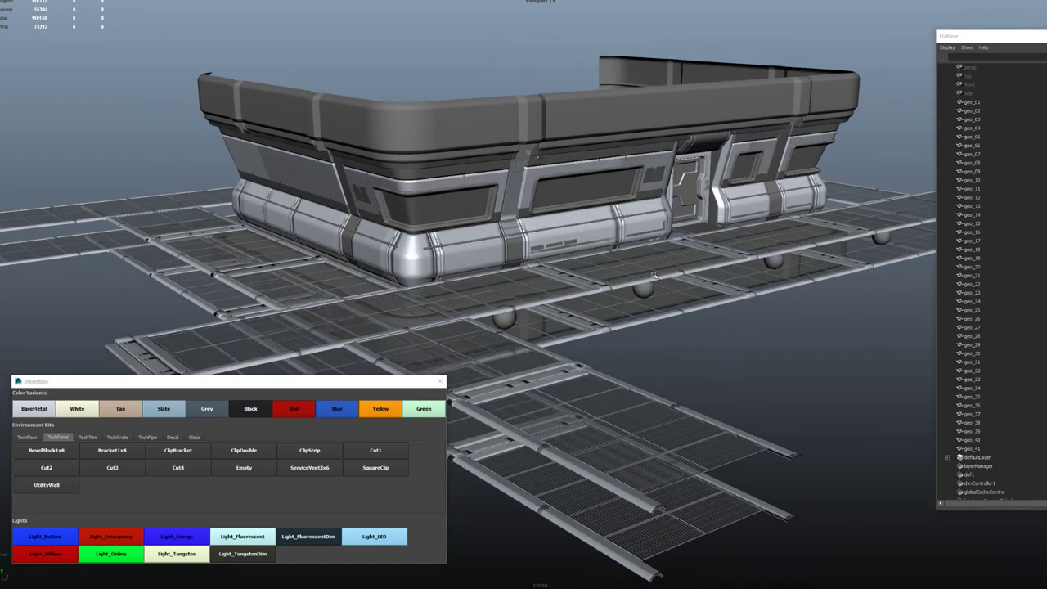
{"action": "scroll", "coordinate": [653, 275], "scroll_direction": "up", "scroll_amount": 5}
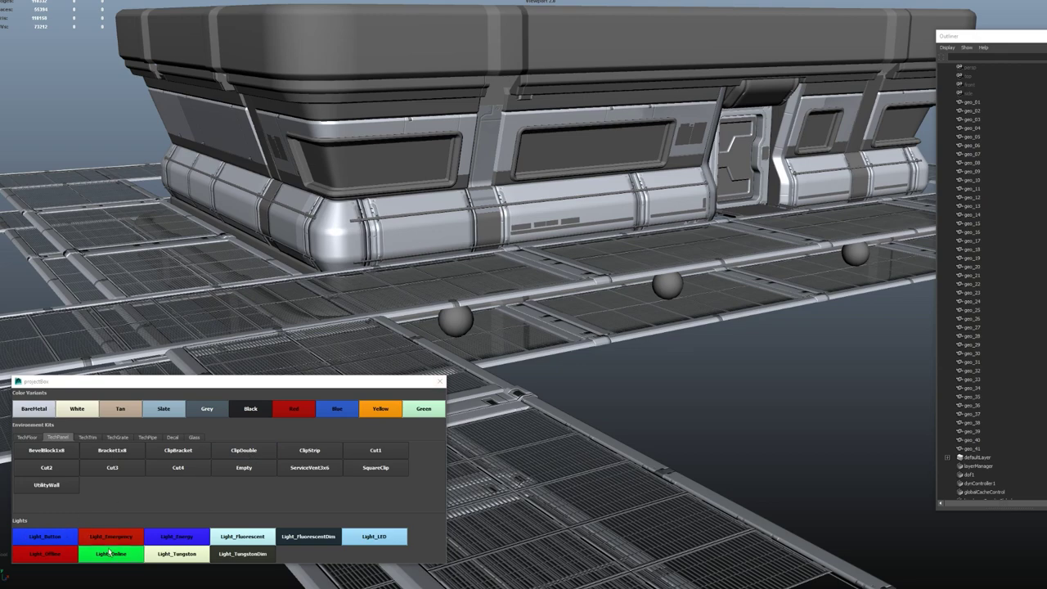
{"action": "left_click_drag", "start_coordinate": [673, 255], "coordinate": [680, 255], "text": "alt"}
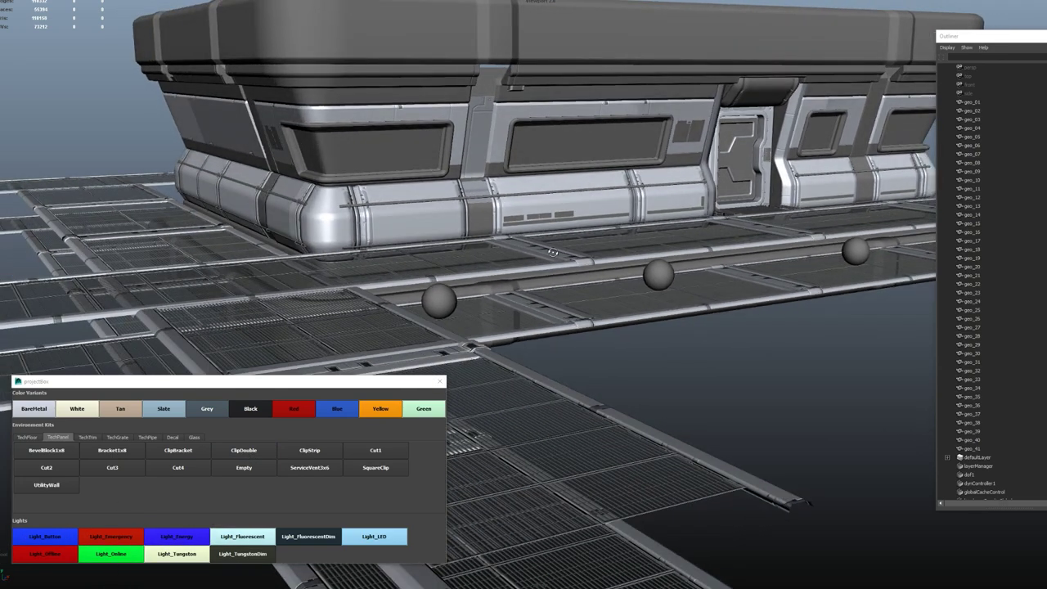
{"action": "left_click_drag", "start_coordinate": [553, 252], "coordinate": [420, 205], "text": "alt"}
{"action": "left_click", "coordinate": [402, 164]}
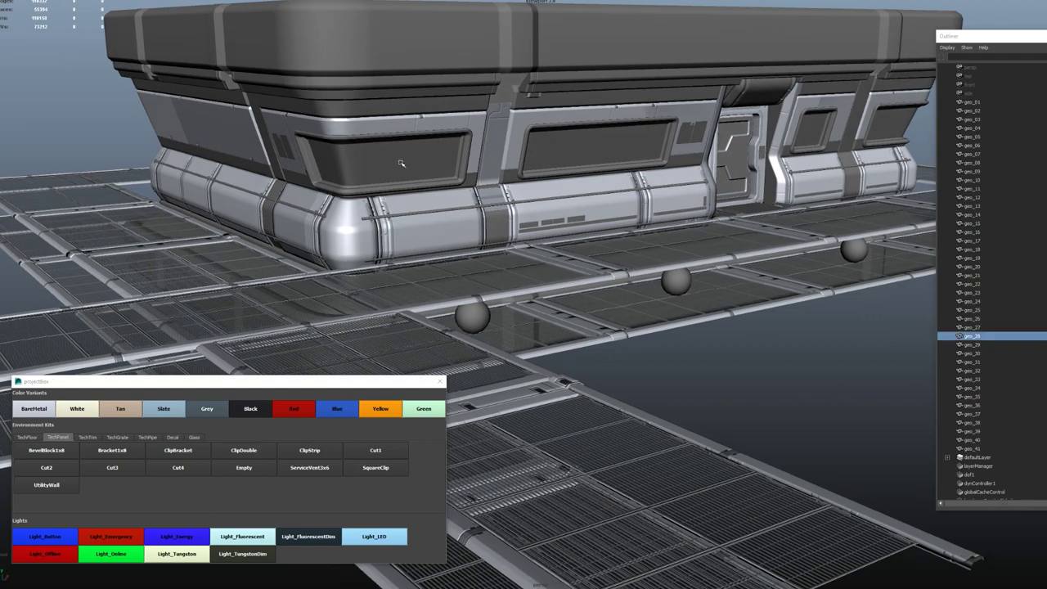
{"action": "left_click", "coordinate": [378, 537]}
{"action": "left_click", "coordinate": [753, 347]}
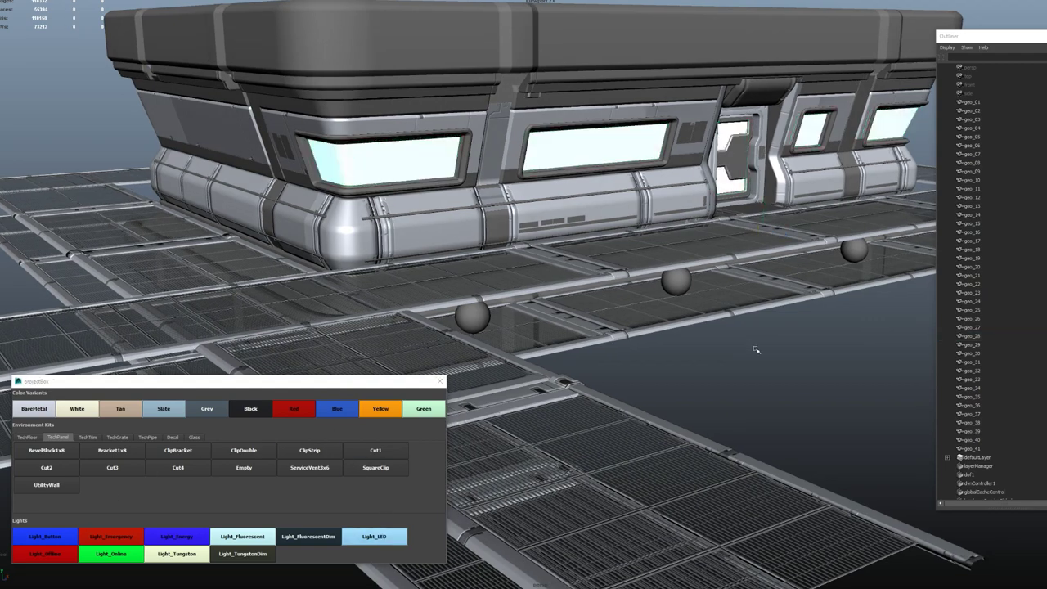
Assign Light_Online to the sphere nearest the building's corner and Light_Energy to the second sphere along the walkway
{"action": "left_click_drag", "start_coordinate": [539, 325], "coordinate": [403, 306], "text": "alt"}
{"action": "left_click", "coordinate": [403, 306]}
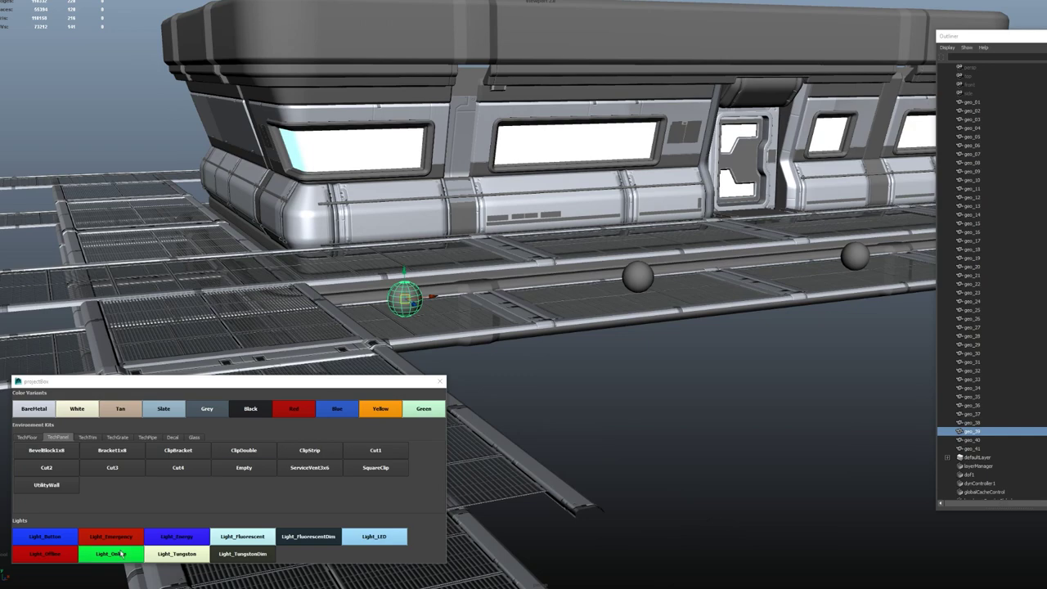
{"action": "left_click", "coordinate": [111, 554]}
{"action": "left_click", "coordinate": [654, 276]}
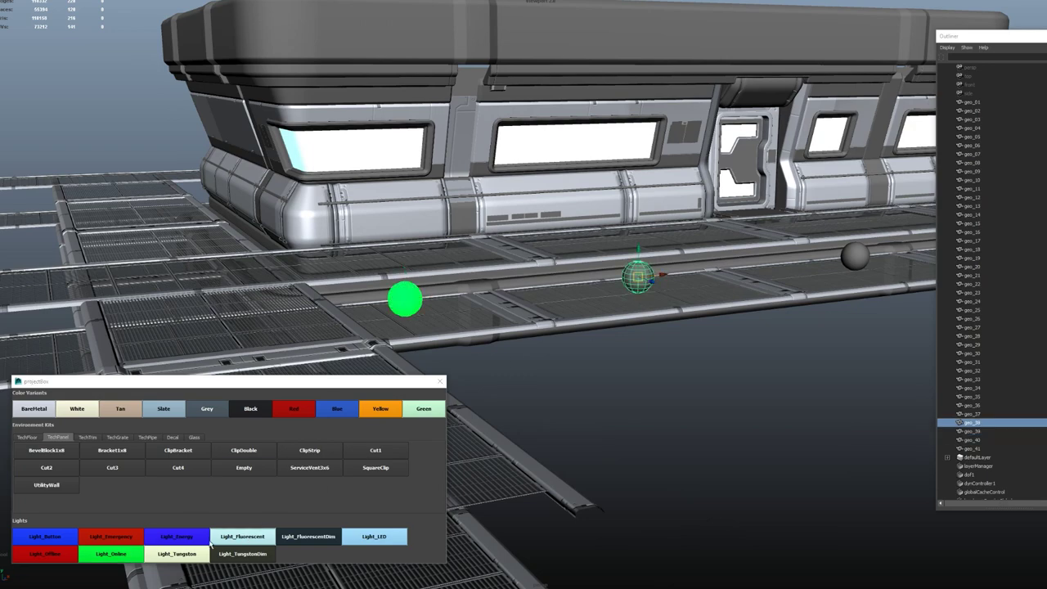
{"action": "left_click", "coordinate": [176, 537]}
Assign Light_Emergency to the third sphere and Light_Tungsten to the fourth sphere along the walkway
{"action": "left_click_drag", "start_coordinate": [706, 361], "coordinate": [577, 350], "text": "alt"}
{"action": "left_click", "coordinate": [734, 256]}
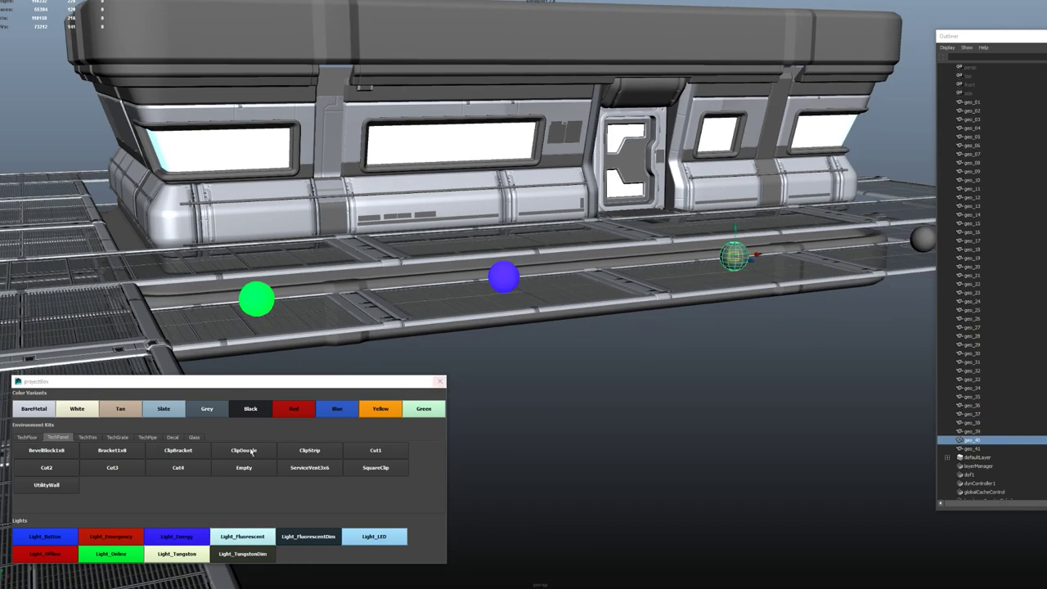
{"action": "left_click", "coordinate": [110, 537]}
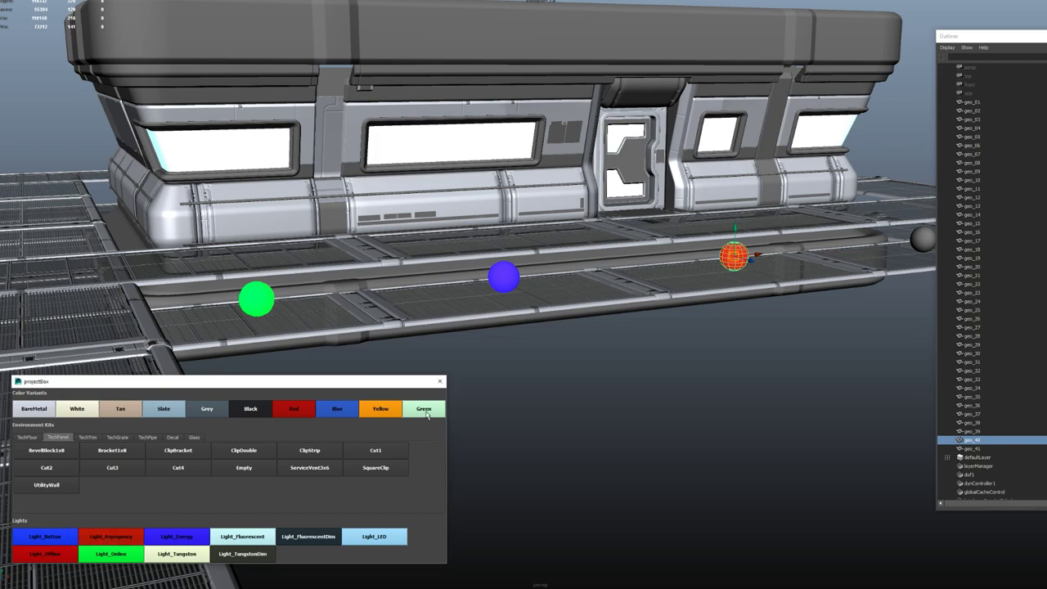
{"action": "left_click", "coordinate": [918, 239]}
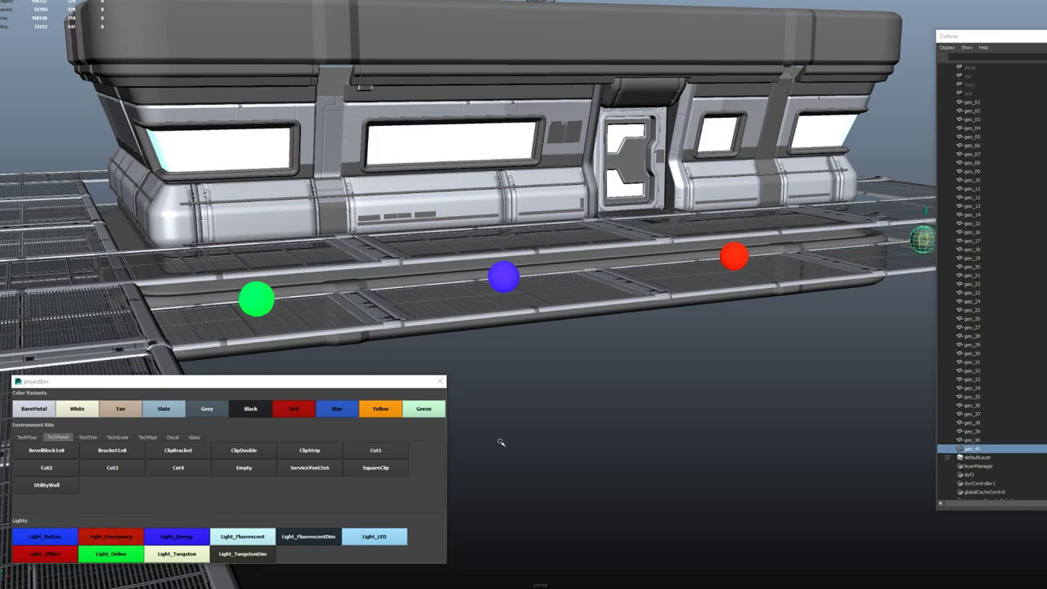
{"action": "left_click", "coordinate": [180, 553]}
{"action": "left_click_drag", "start_coordinate": [564, 344], "coordinate": [602, 339], "text": "alt"}
{"action": "right_click_drag", "start_coordinate": [602, 339], "coordinate": [654, 333], "text": "alt"}
{"action": "left_click", "coordinate": [810, 325]}
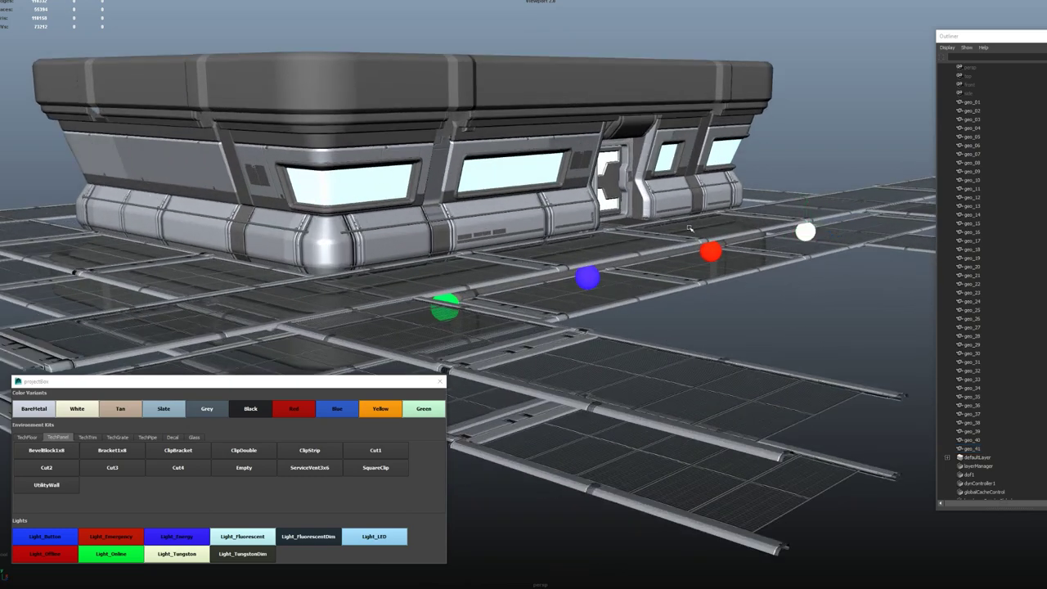
Run the shotLayout script and review the Env, Light and Character groups it adds to the scene
{"action": "left_click_drag", "start_coordinate": [691, 229], "coordinate": [751, 231], "text": "alt"}
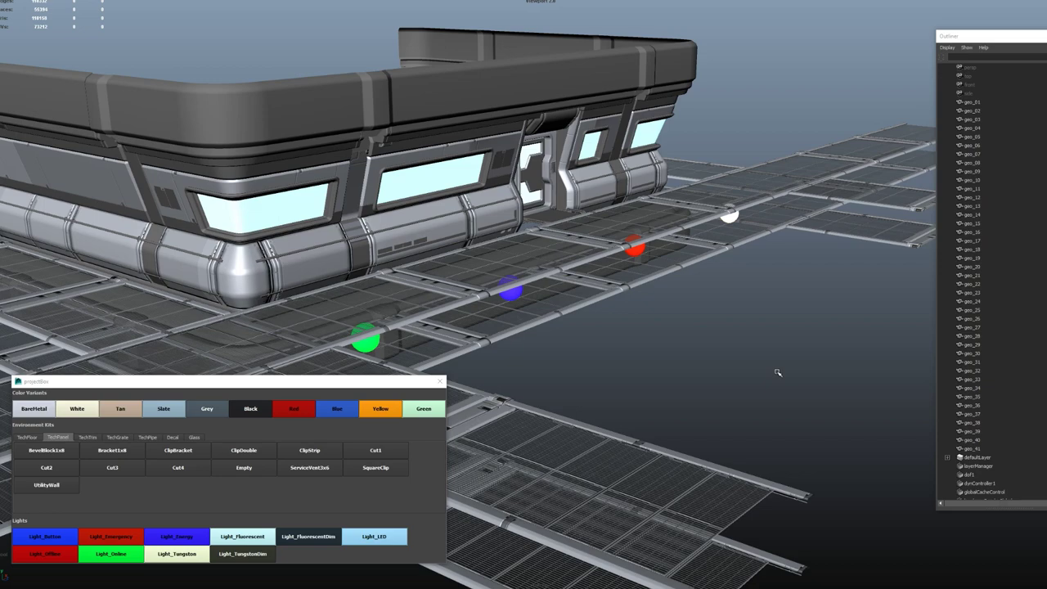
{"action": "key", "text": "space"}
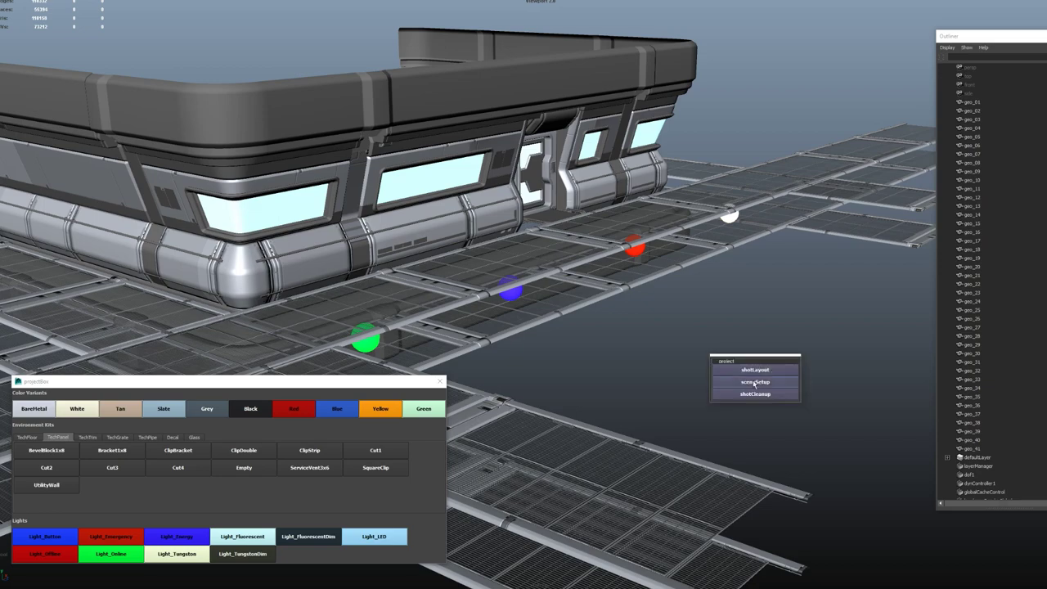
{"action": "left_click", "coordinate": [756, 371]}
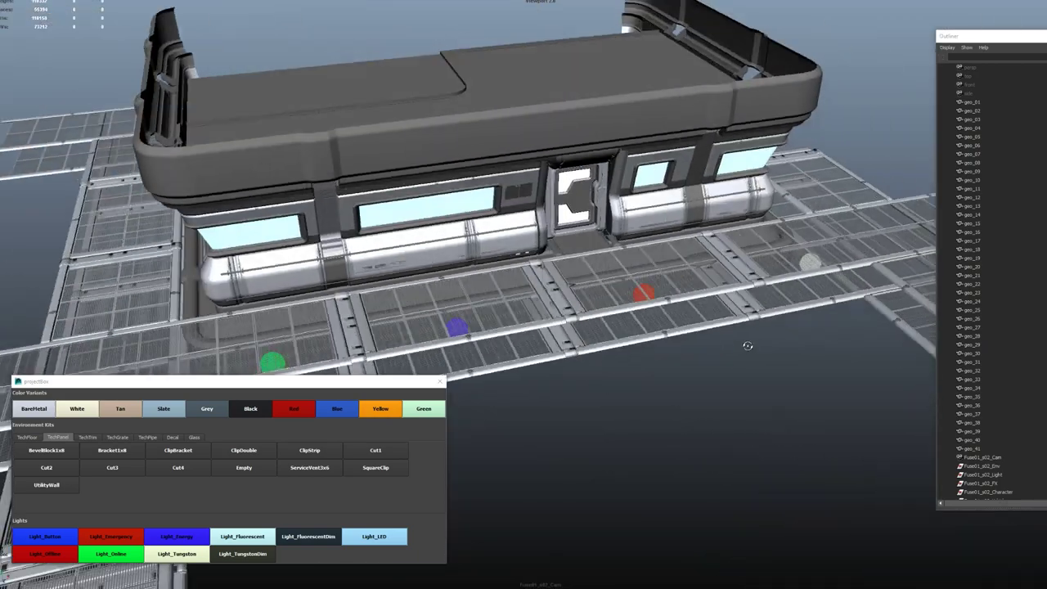
{"action": "scroll", "coordinate": [1010, 275], "scroll_direction": "down", "scroll_amount": 8}
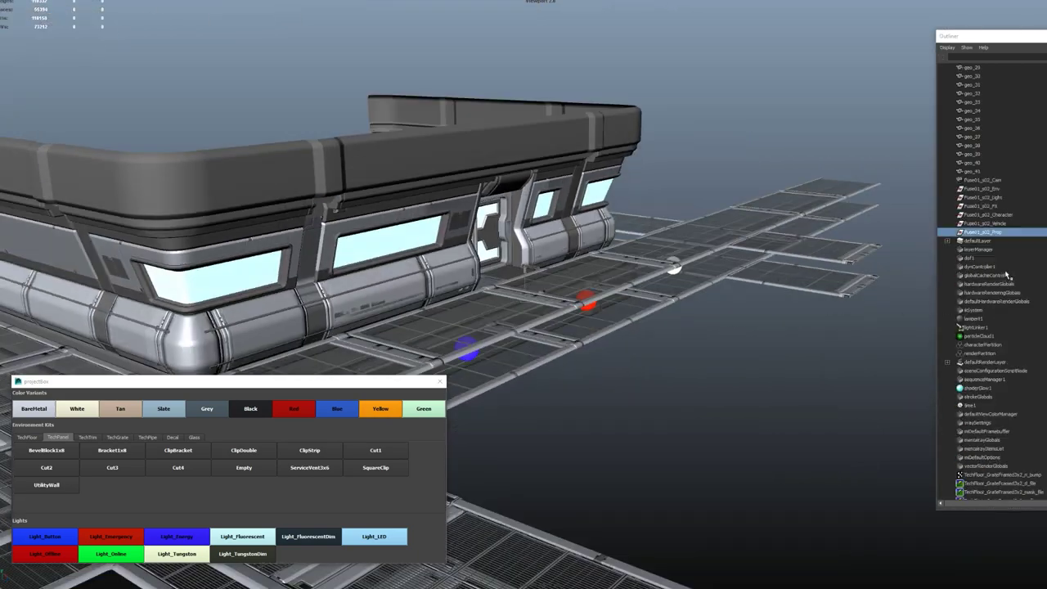
{"action": "left_click", "coordinate": [992, 189]}
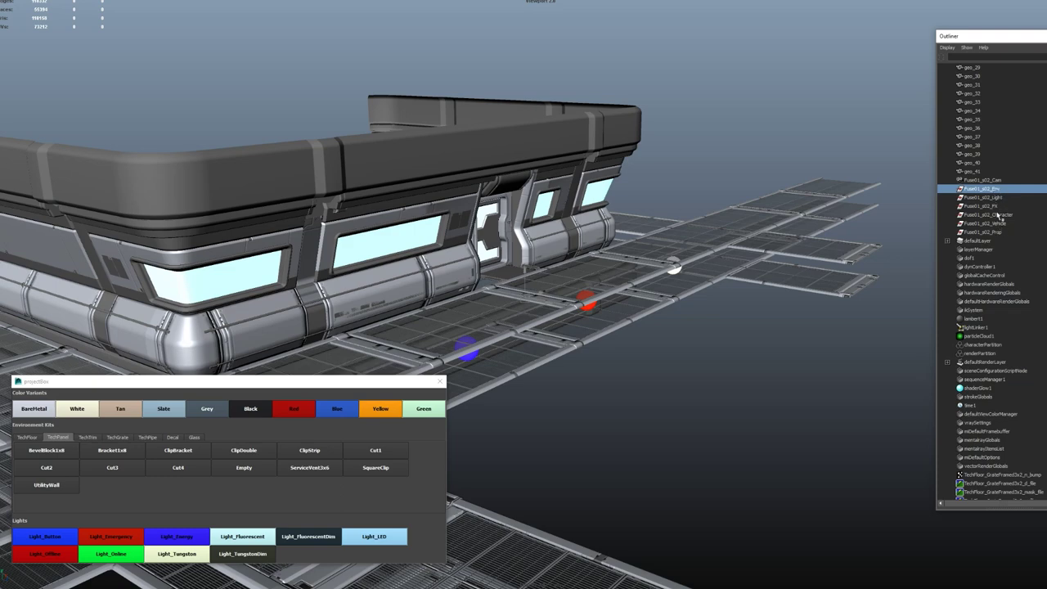
{"action": "left_click", "coordinate": [998, 197]}
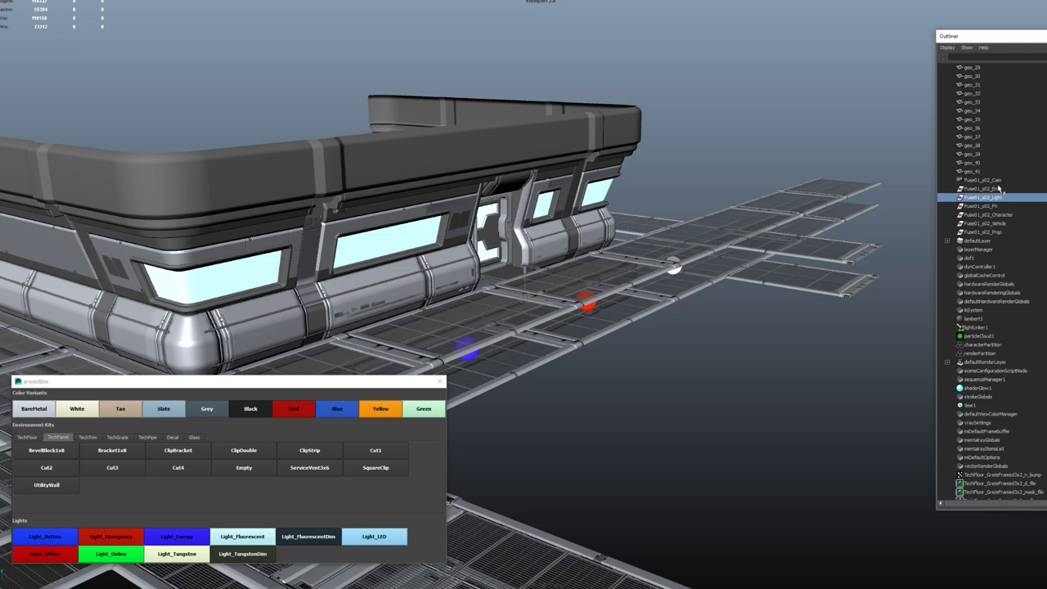
{"action": "left_click", "coordinate": [1003, 216]}
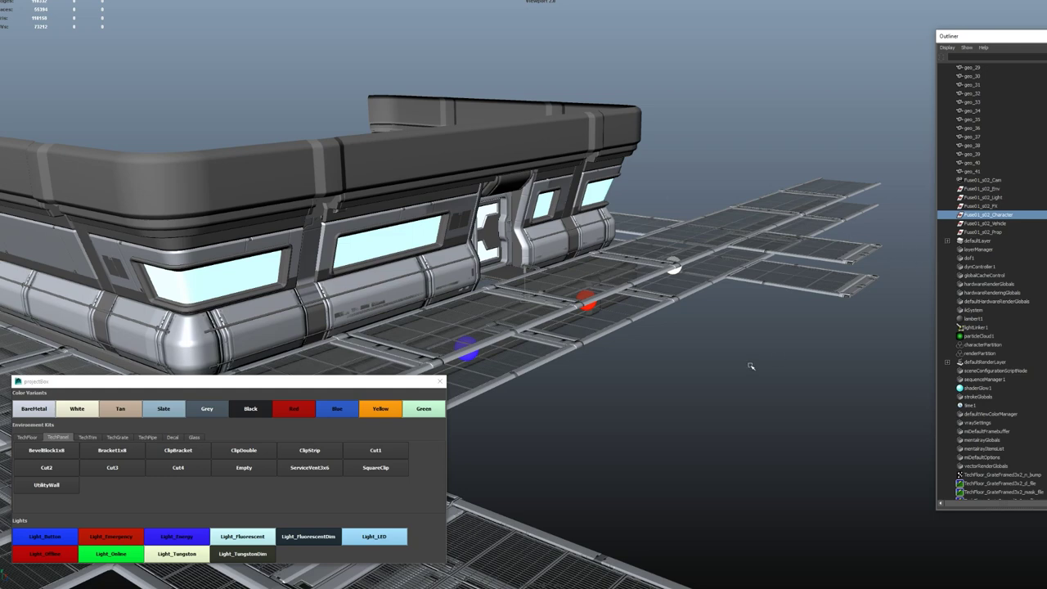
Clear the selection and run the sceneSetup script to sort the textured geometry and lights into their groups
{"action": "mouse_move", "coordinate": [720, 341]}
{"action": "middle_mouse_down", "text": "alt"}
{"action": "mouse_move", "coordinate": [741, 338]}
{"action": "mouse_move", "coordinate": [723, 329]}
{"action": "middle_mouse_up", "text": "alt"}
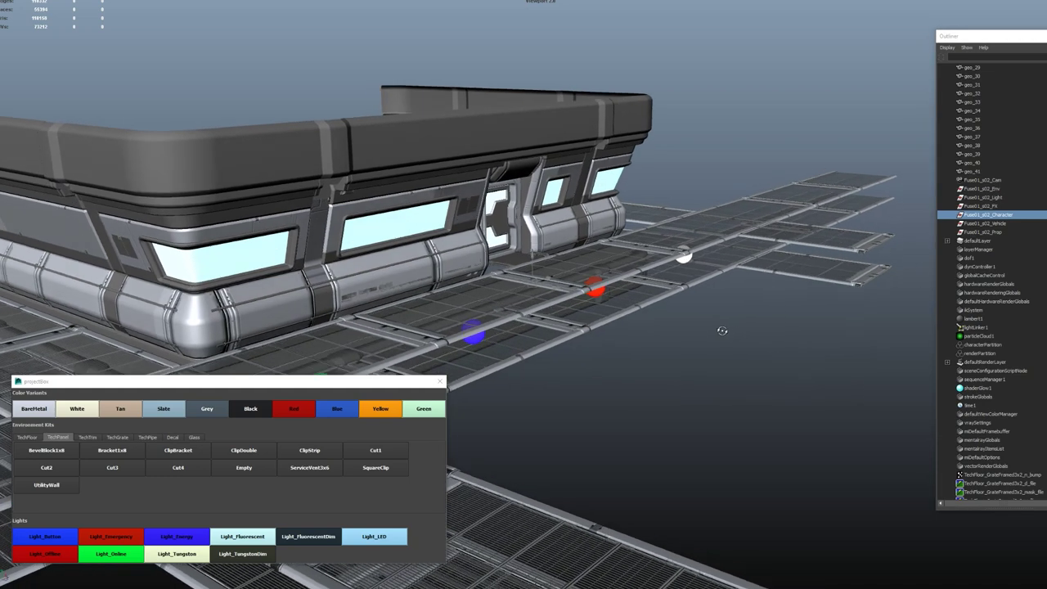
{"action": "left_click_drag", "start_coordinate": [722, 329], "coordinate": [717, 331], "text": "alt"}
{"action": "left_click", "coordinate": [726, 372]}
{"action": "key", "text": "space"}
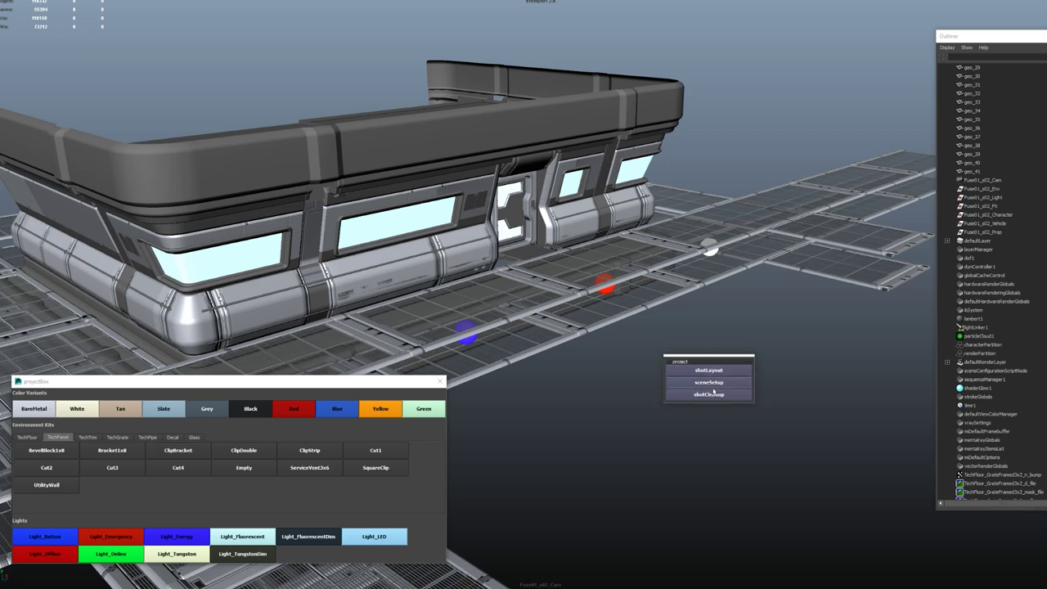
{"action": "left_click", "coordinate": [727, 382]}
Expand the Env group and select all of its TechFloor and TechPanel meshes to check them in the scene
{"action": "scroll", "coordinate": [972, 254], "scroll_direction": "up", "scroll_amount": 10}
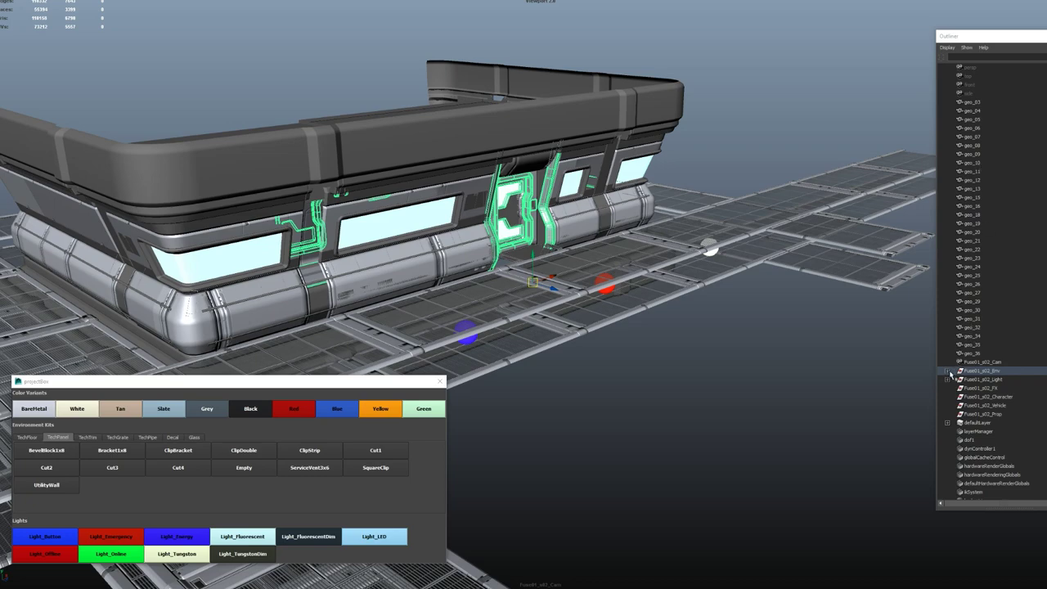
{"action": "left_click", "coordinate": [948, 370]}
{"action": "left_click", "coordinate": [1011, 381]}
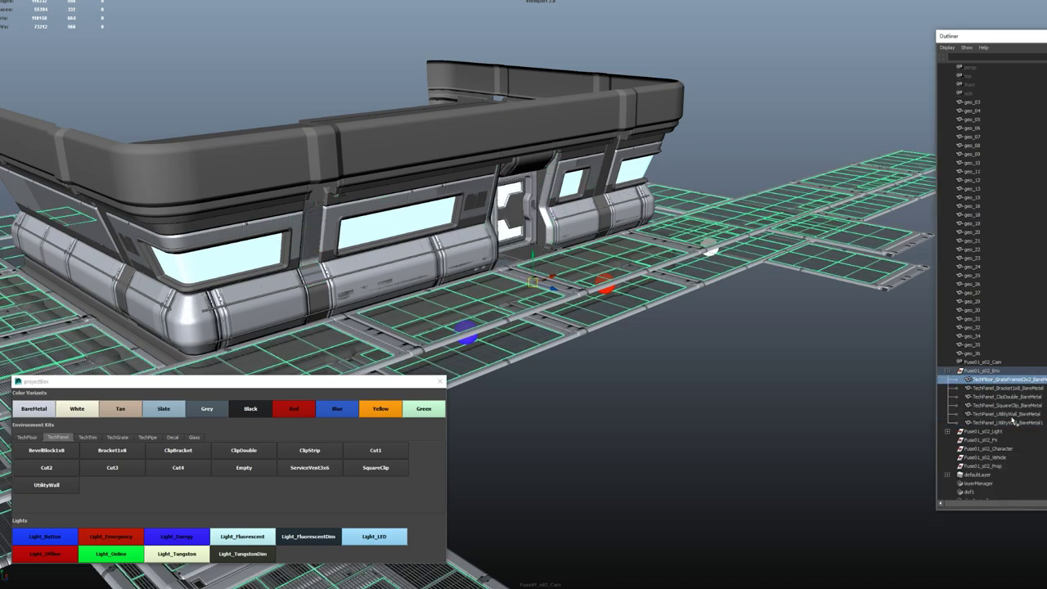
{"action": "left_click", "coordinate": [1013, 422], "text": "shift"}
{"action": "middle_click_drag", "start_coordinate": [391, 329], "coordinate": [501, 261], "text": "alt"}
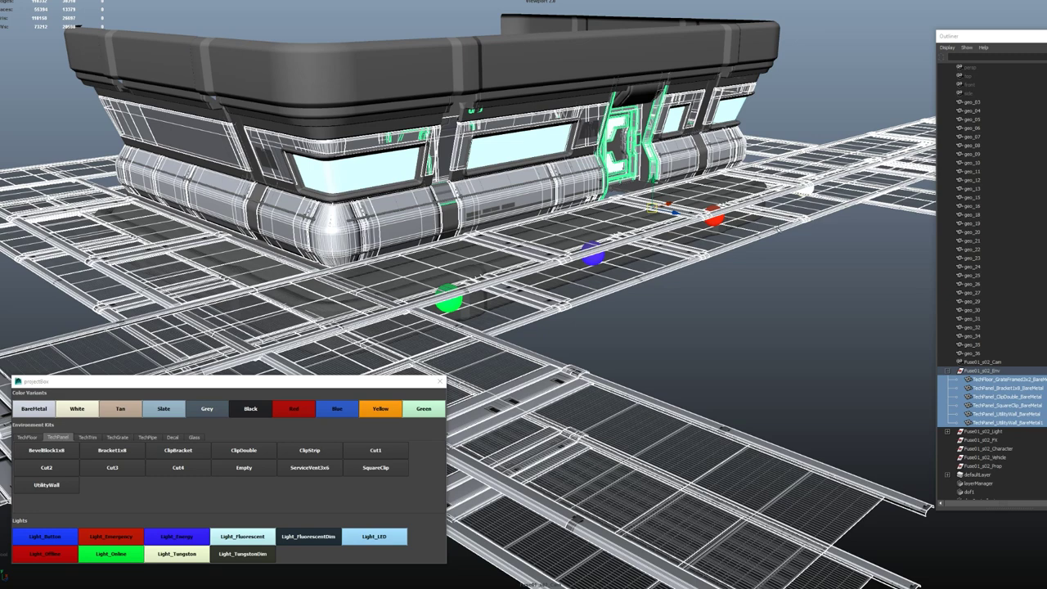
{"action": "left_click_drag", "start_coordinate": [775, 228], "coordinate": [781, 234], "text": "alt"}
Hide the ungrouped geometry from geo_03 through geo_36 and clear the selection
{"action": "left_click", "coordinate": [982, 353]}
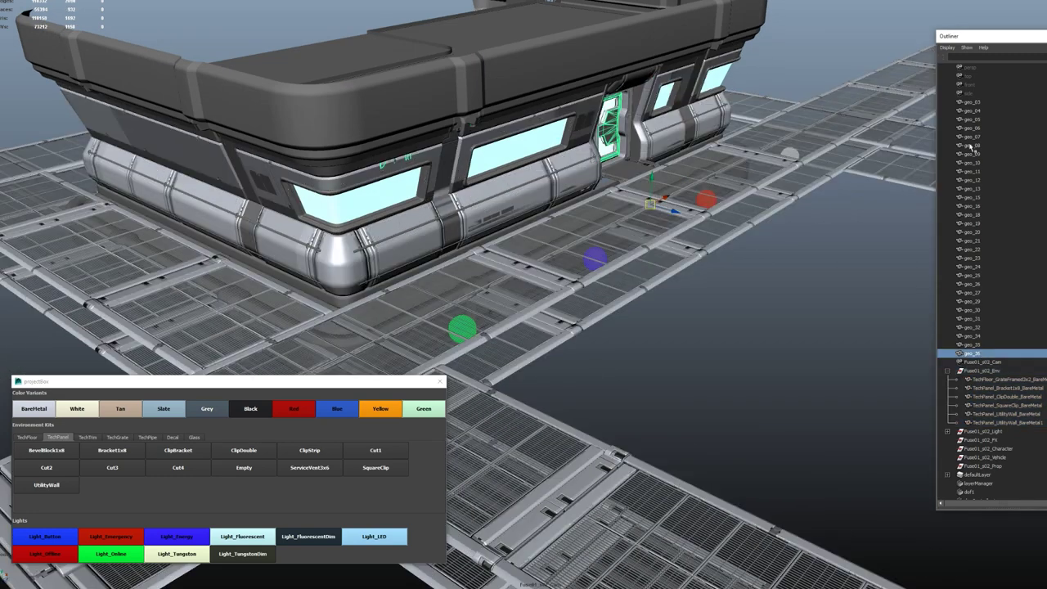
{"action": "left_click", "coordinate": [978, 102], "text": "shift"}
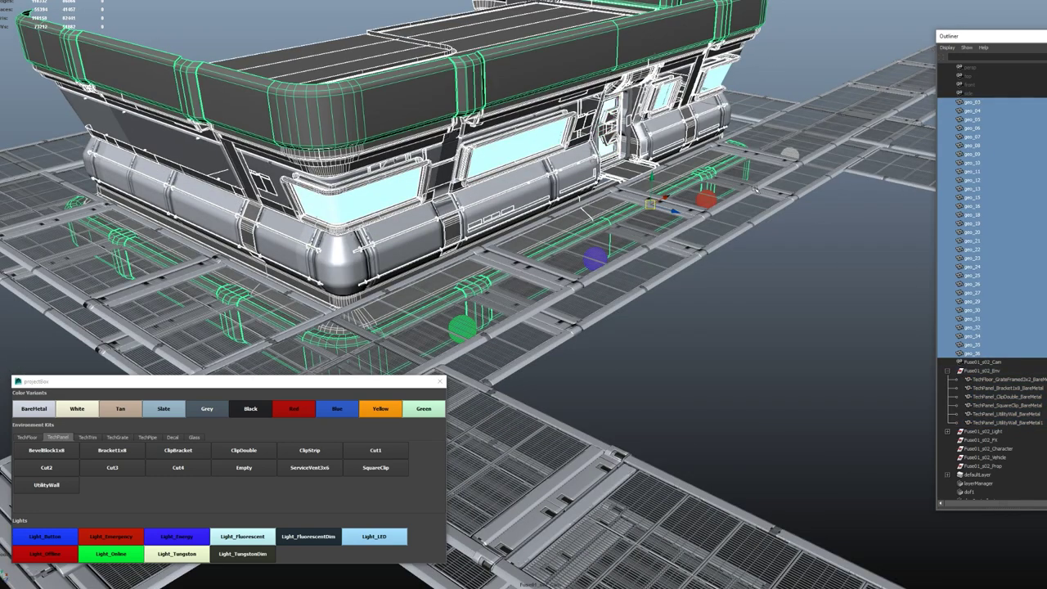
{"action": "key", "text": "ctrl+h"}
{"action": "left_click_drag", "start_coordinate": [679, 227], "coordinate": [641, 257], "text": "alt"}
{"action": "left_click", "coordinate": [755, 333]}
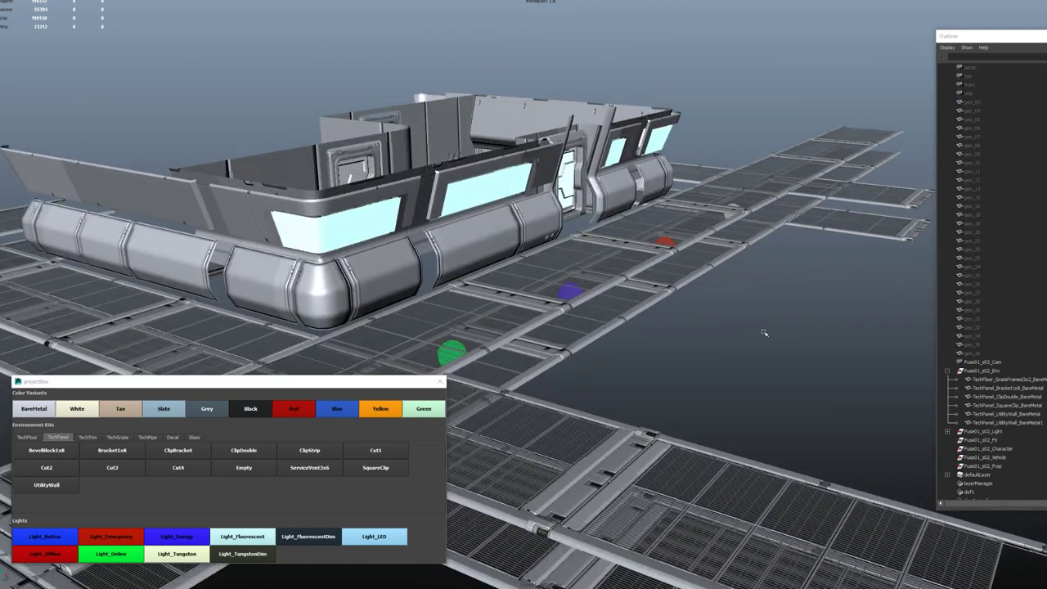
Collapse the Env group and export all of the shot's groups with the project's export script
{"action": "left_click", "coordinate": [947, 371]}
{"action": "left_click_drag", "start_coordinate": [798, 325], "coordinate": [760, 318], "text": "alt"}
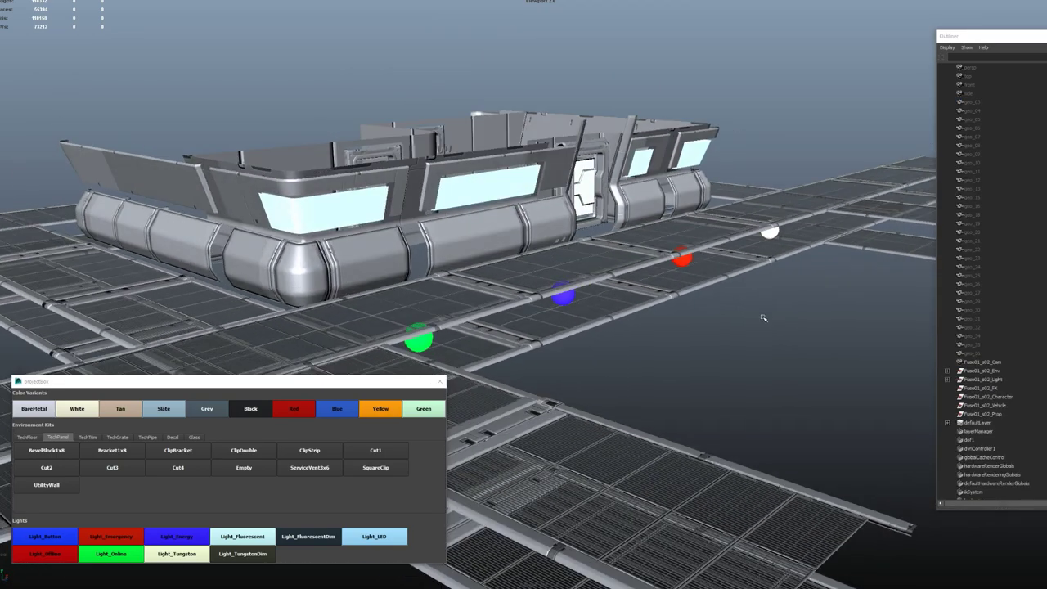
{"action": "key", "text": "ctrl+i"}
{"action": "key", "text": "ctrl+e"}
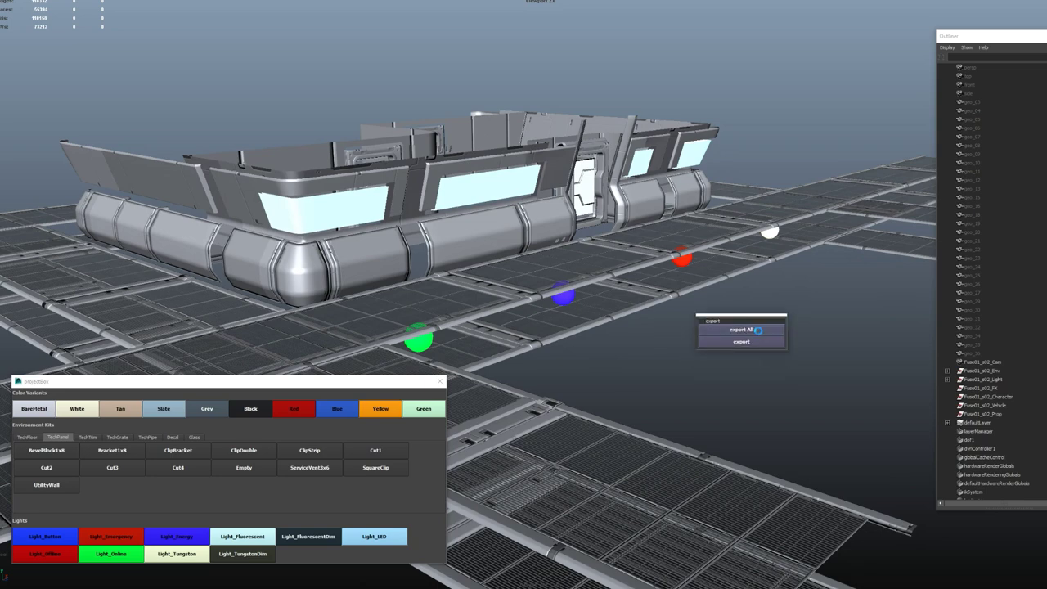
{"action": "left_click", "coordinate": [757, 331]}
{"action": "left_click", "coordinate": [325, 360]}
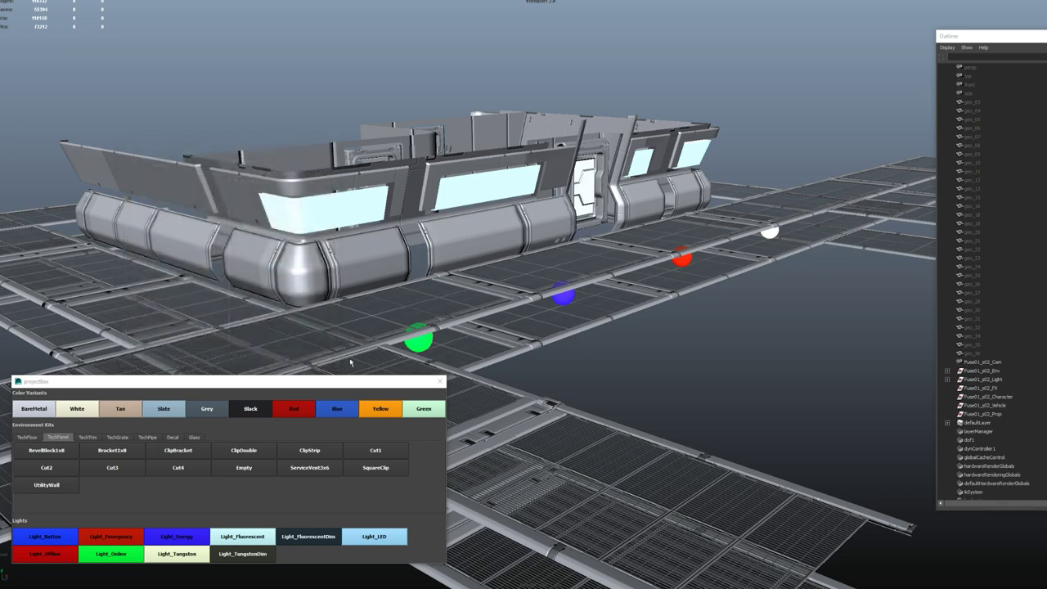
Switch to Marmoset Toolbag and set the Marmaya shot to Fuse01_s02
{"action": "key", "text": "alt+Tab"}
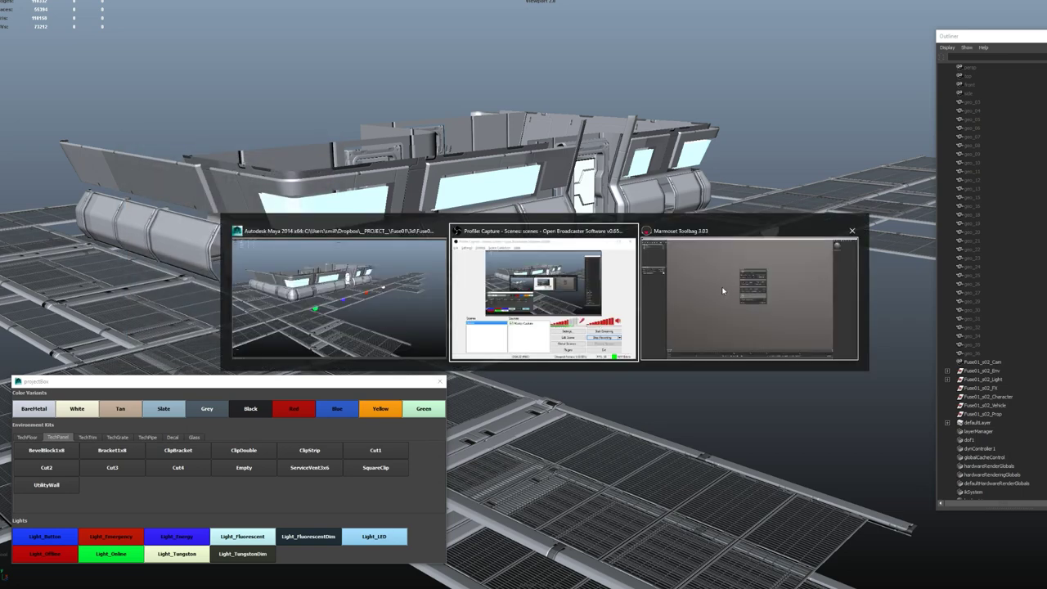
{"action": "key", "text": "alt+Tab"}
{"action": "left_click", "coordinate": [695, 283]}
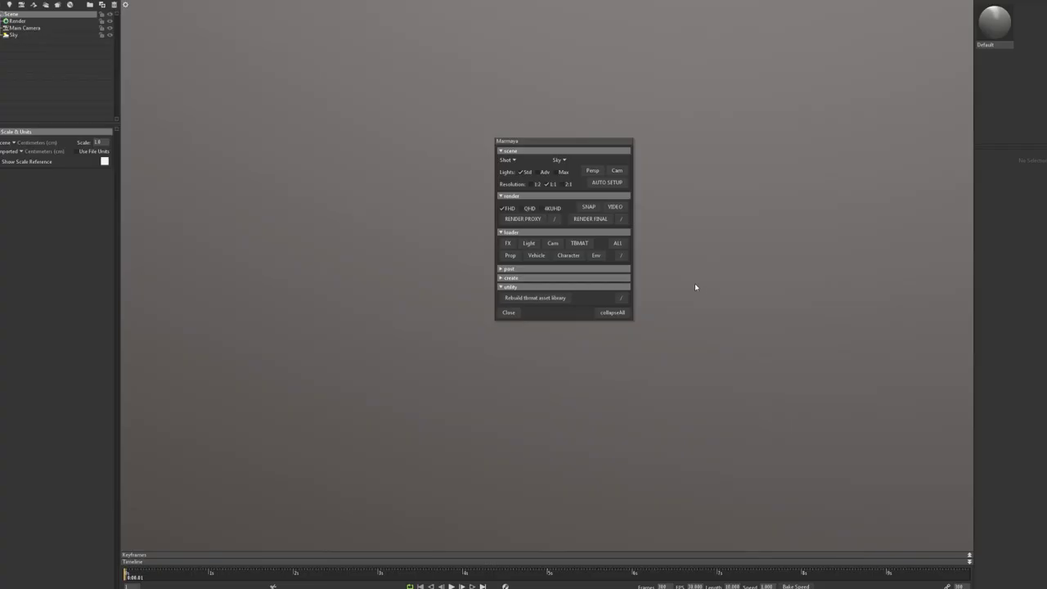
{"action": "left_click_drag", "start_coordinate": [546, 144], "coordinate": [519, 146]}
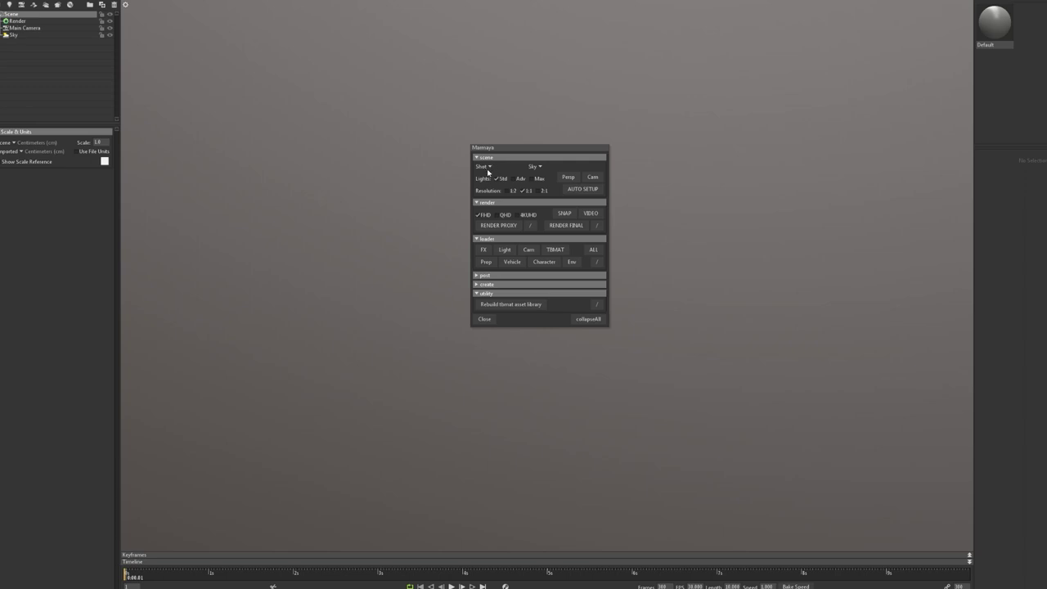
{"action": "left_click_drag", "start_coordinate": [516, 147], "coordinate": [492, 147]}
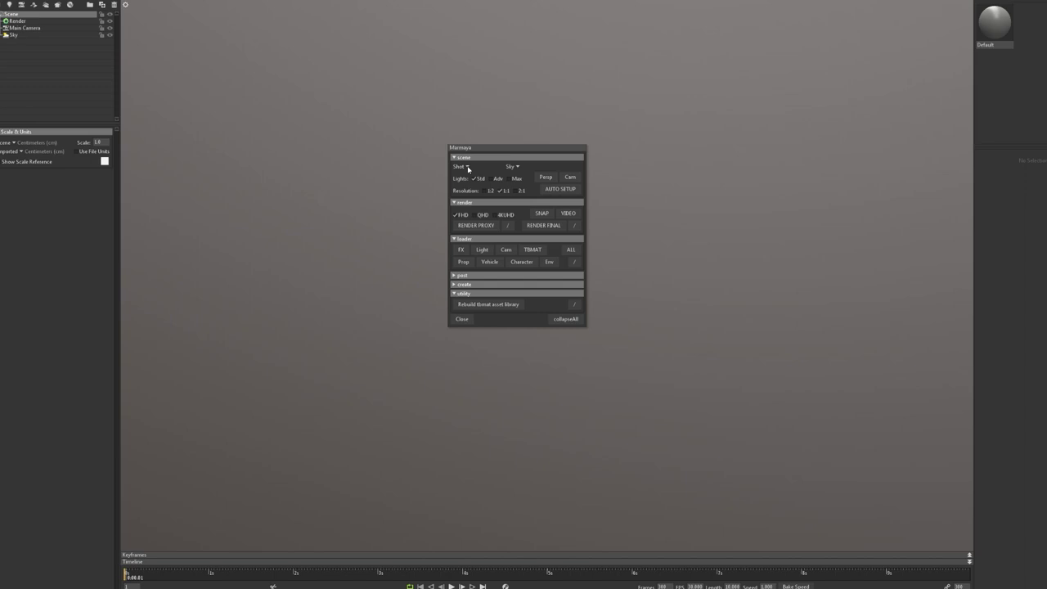
{"action": "left_click", "coordinate": [468, 167]}
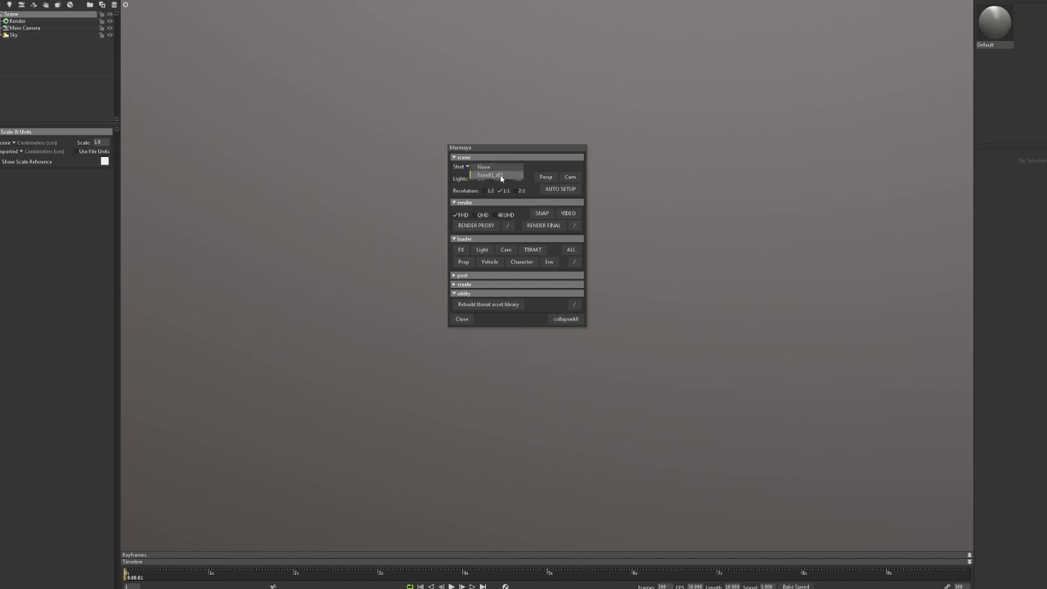
{"action": "left_click", "coordinate": [502, 178]}
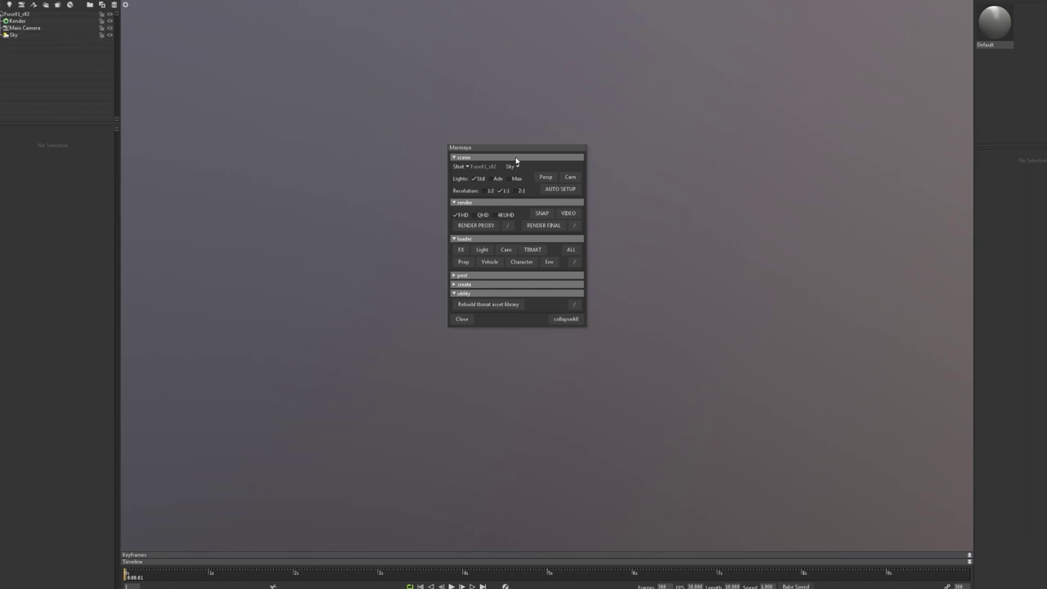
Load all of the shot's exported assets through the Marmaya loader and inspect the imported geometry up close
{"action": "left_click_drag", "start_coordinate": [514, 153], "coordinate": [455, 164]}
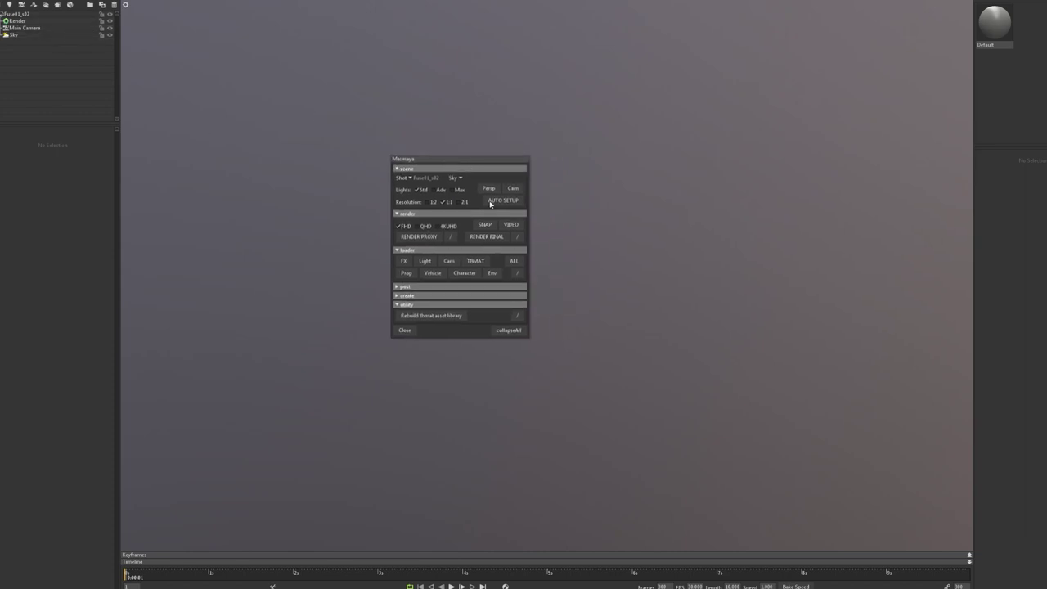
{"action": "left_click", "coordinate": [513, 263]}
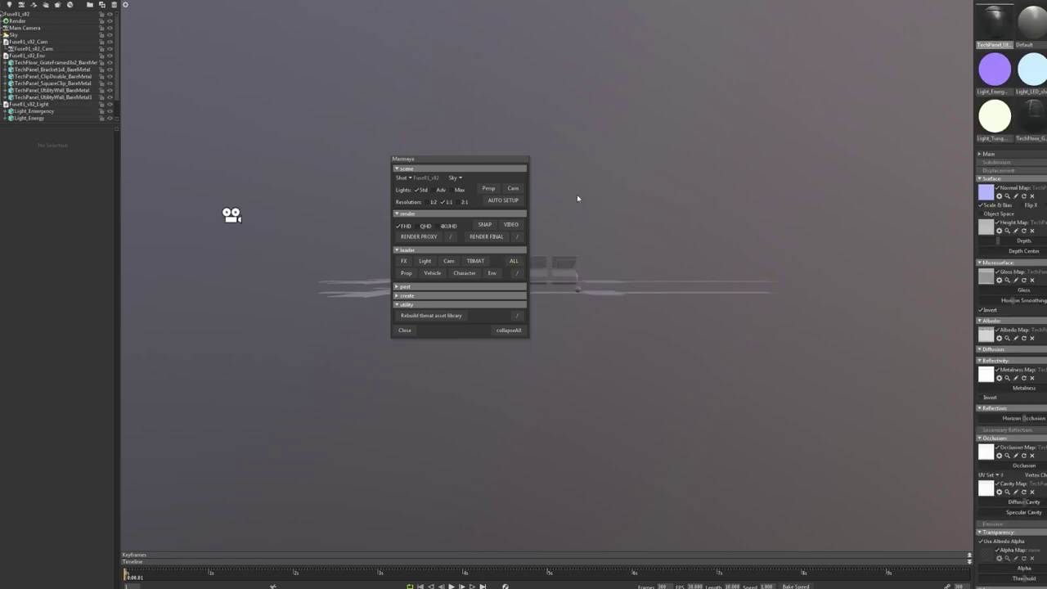
{"action": "scroll", "coordinate": [686, 250], "scroll_direction": "up", "scroll_amount": 4}
{"action": "middle_click_drag", "start_coordinate": [641, 246], "coordinate": [693, 261]}
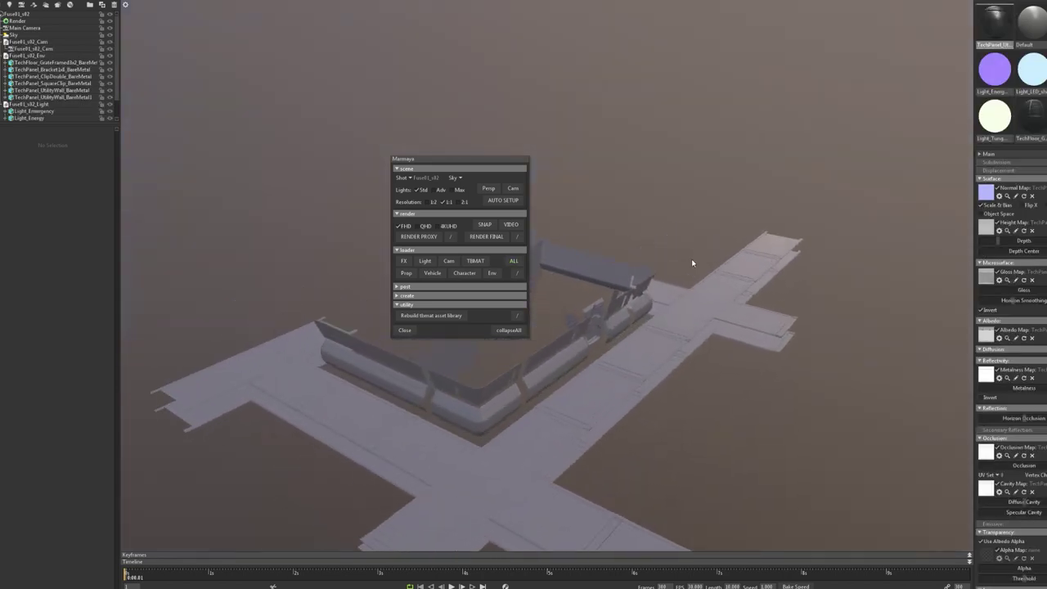
{"action": "left_click_drag", "start_coordinate": [692, 262], "coordinate": [690, 232]}
{"action": "left_click_drag", "start_coordinate": [480, 160], "coordinate": [269, 103]}
{"action": "left_click_drag", "start_coordinate": [676, 288], "coordinate": [701, 249]}
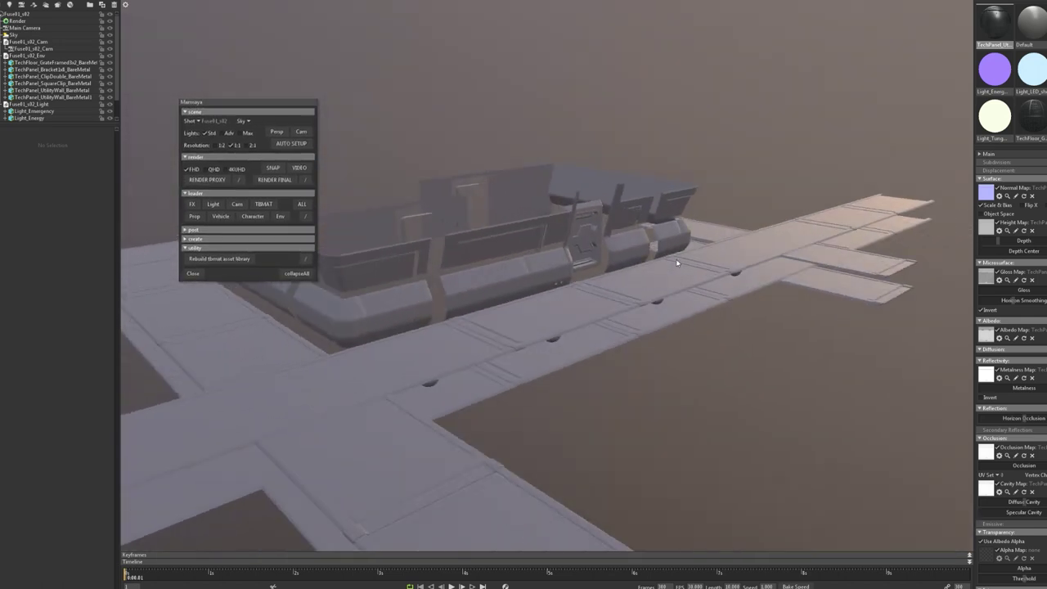
Browse the imported materials and examine a TechPanel material's texture maps and its mask color parameters
{"action": "scroll", "coordinate": [1019, 78], "scroll_direction": "down", "scroll_amount": 1}
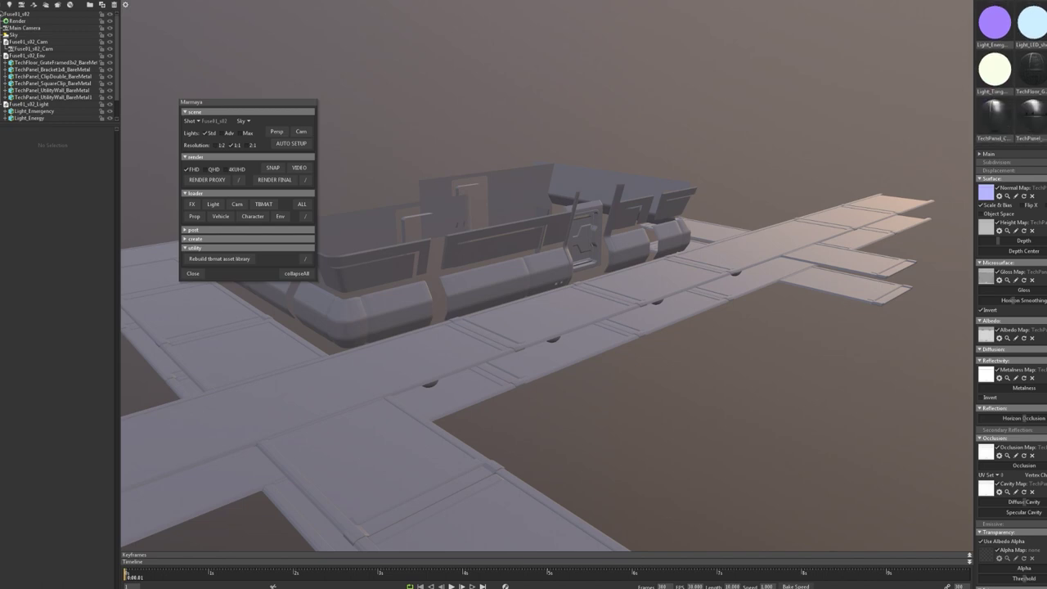
{"action": "scroll", "coordinate": [1011, 69], "scroll_direction": "up", "scroll_amount": 1}
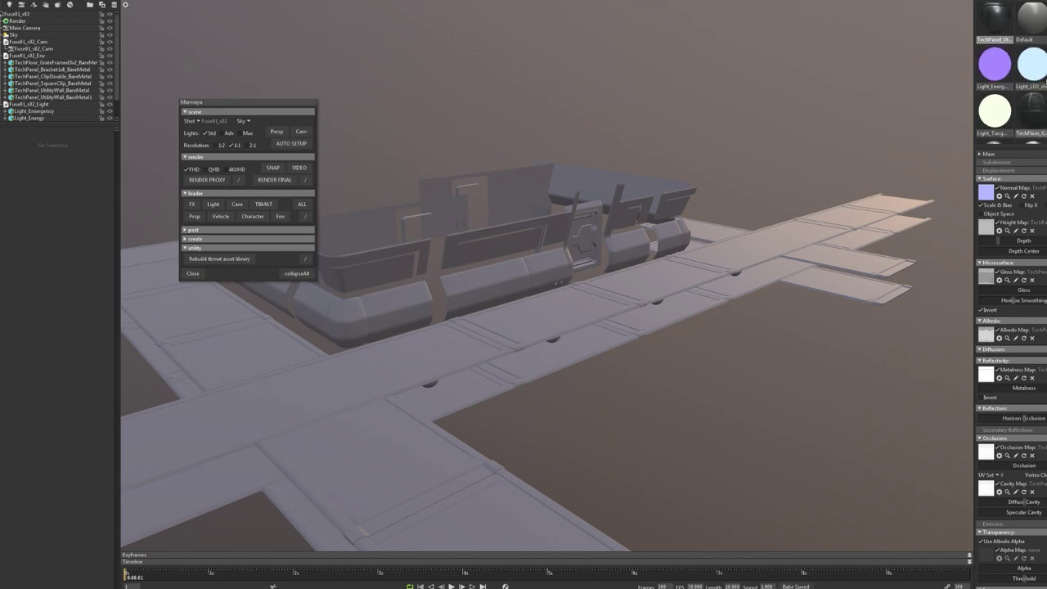
{"action": "scroll", "coordinate": [1033, 75], "scroll_direction": "down", "scroll_amount": 1}
{"action": "left_click", "coordinate": [1035, 70]}
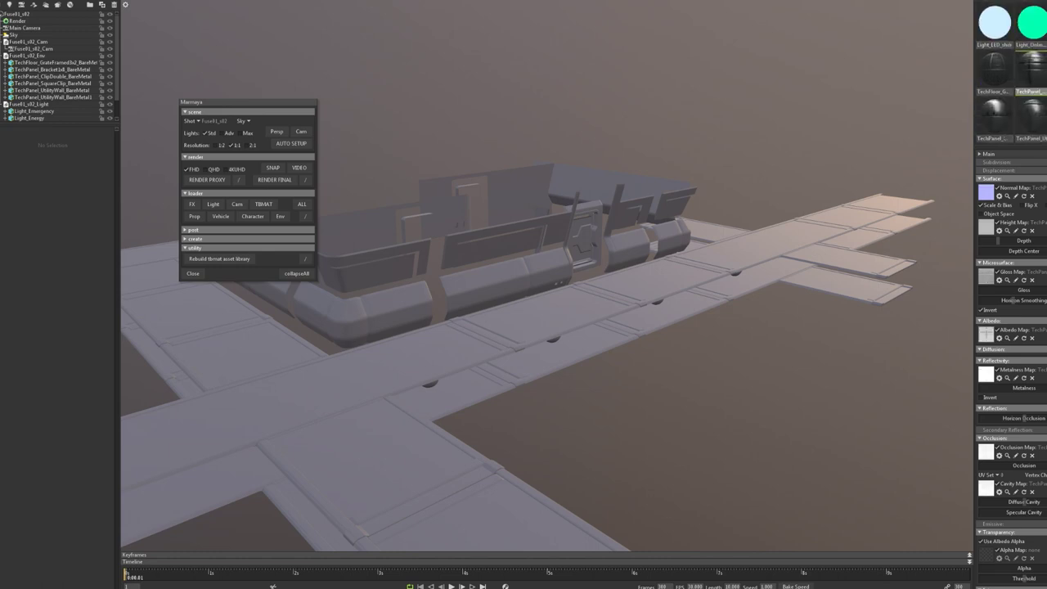
{"action": "scroll", "coordinate": [1011, 344], "scroll_direction": "down", "scroll_amount": 2}
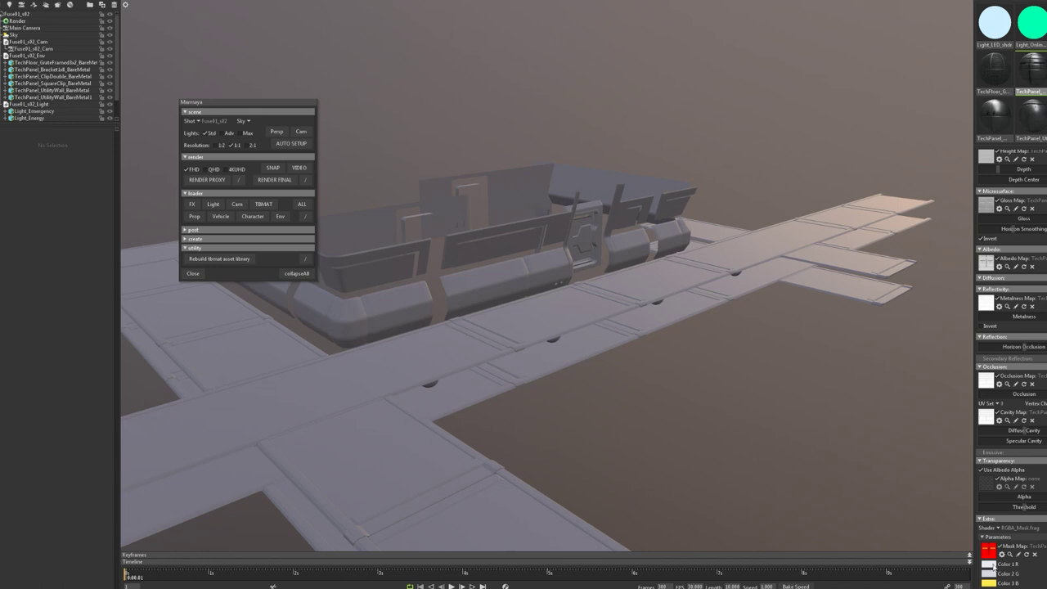
{"action": "left_click_drag", "start_coordinate": [735, 352], "coordinate": [738, 350], "text": "alt"}
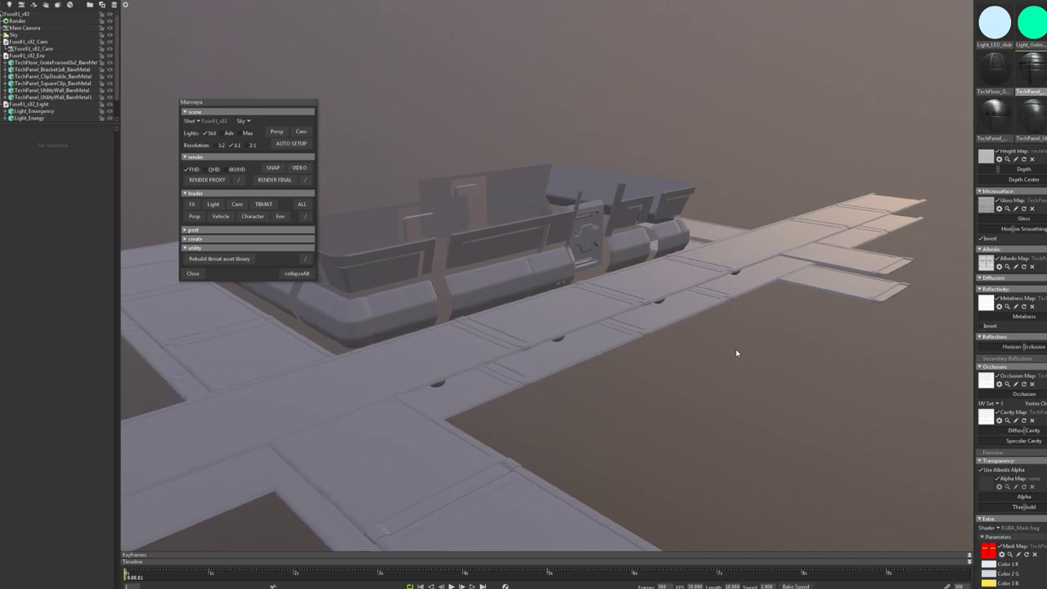
Run Marmaya's Auto Setup on the loaded scene and inspect the resulting materials on the walls and floor
{"action": "left_click", "coordinate": [288, 144]}
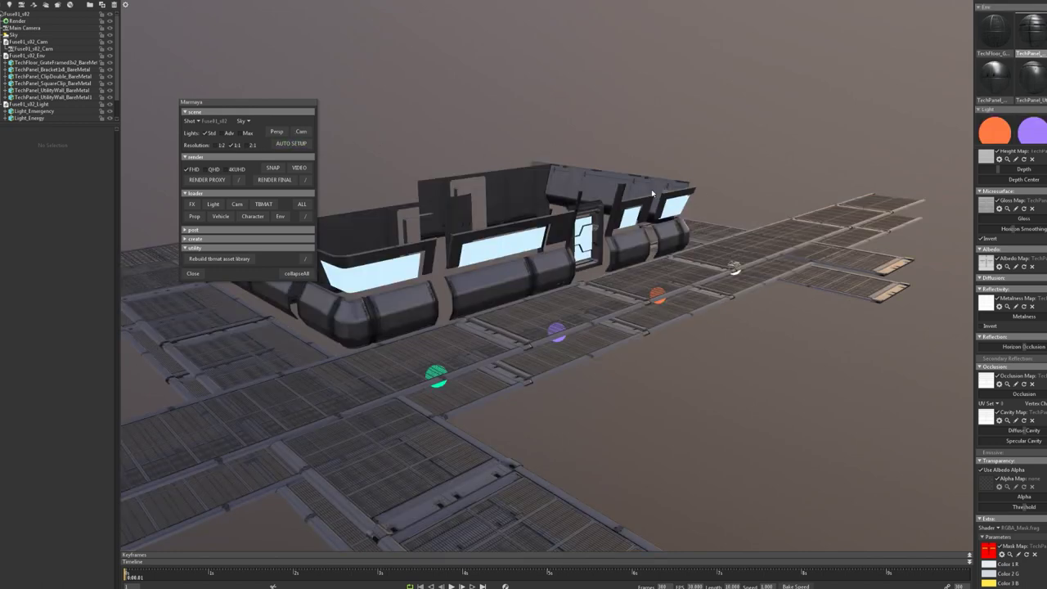
{"action": "left_click_drag", "start_coordinate": [639, 239], "coordinate": [599, 257], "text": "alt"}
{"action": "scroll", "coordinate": [653, 241], "scroll_direction": "up", "scroll_amount": 3}
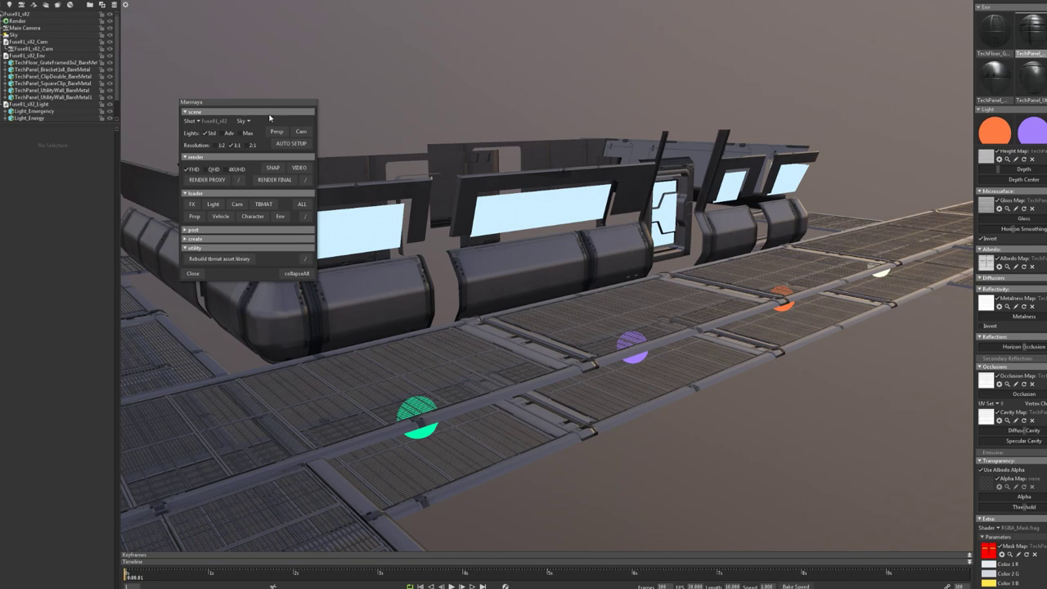
Move the Marmaya window clear of the structure and enable global illumination in the Render settings
{"action": "left_click_drag", "start_coordinate": [248, 103], "coordinate": [220, 322]}
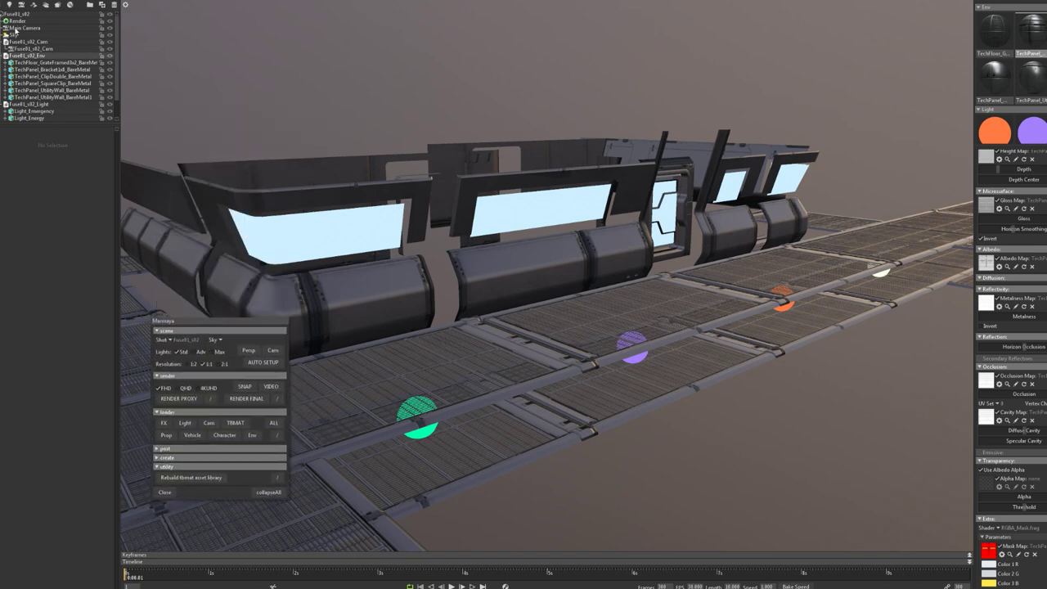
{"action": "left_click", "coordinate": [18, 20]}
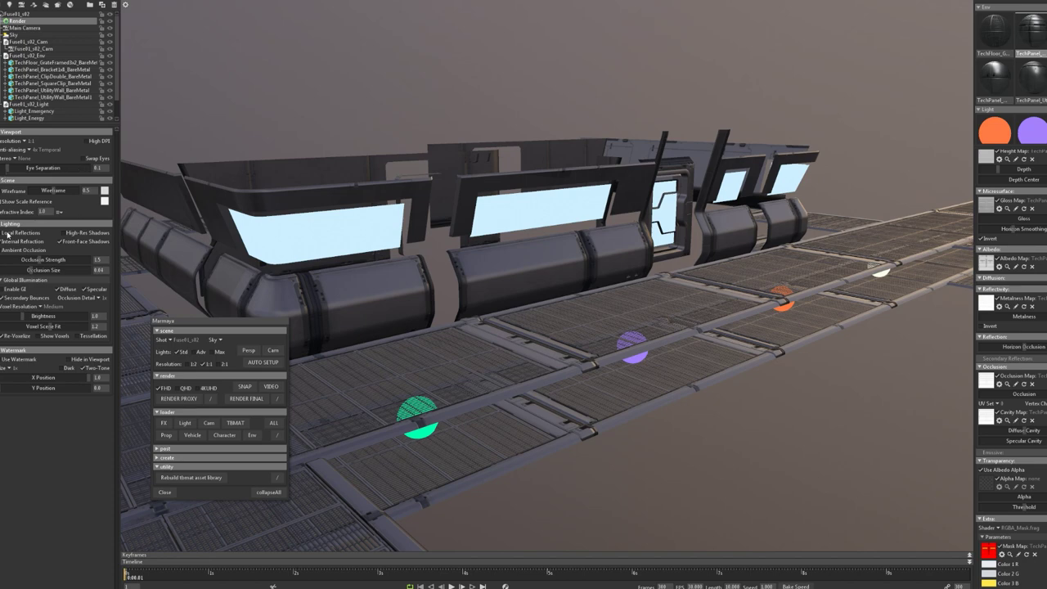
{"action": "left_click", "coordinate": [2, 289]}
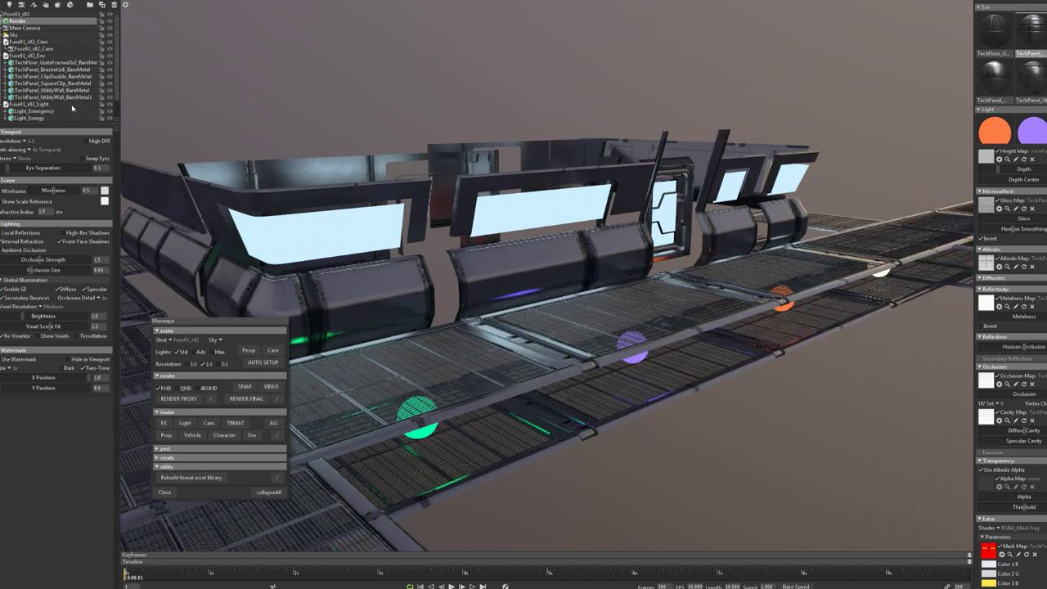
Dim the Sky light's brightness to about 0.05 and inspect the glow of the emissive lights from several angles
{"action": "left_click", "coordinate": [15, 36]}
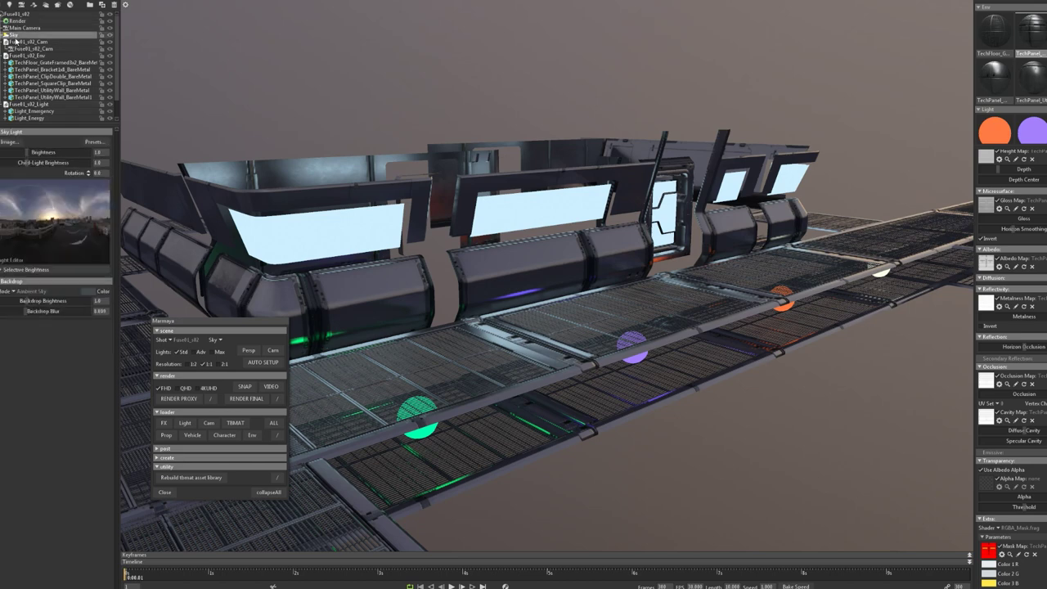
{"action": "left_click_drag", "start_coordinate": [25, 152], "coordinate": [11, 152]}
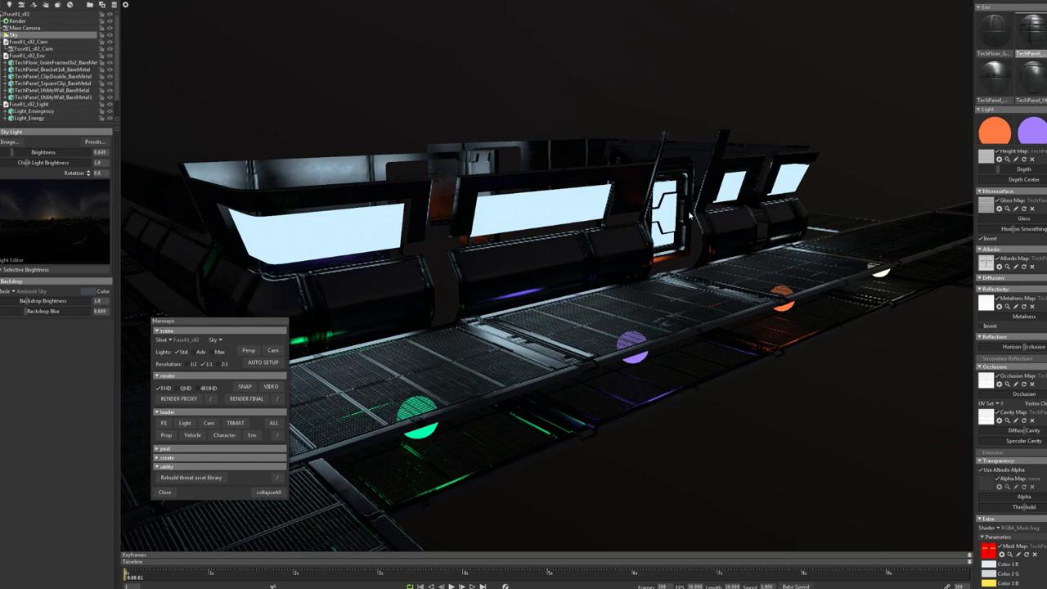
{"action": "mouse_move", "coordinate": [690, 215]}
{"action": "left_mouse_down", "text": "alt"}
{"action": "mouse_move", "coordinate": [685, 196]}
{"action": "mouse_move", "coordinate": [672, 206]}
{"action": "left_mouse_up", "text": "alt"}
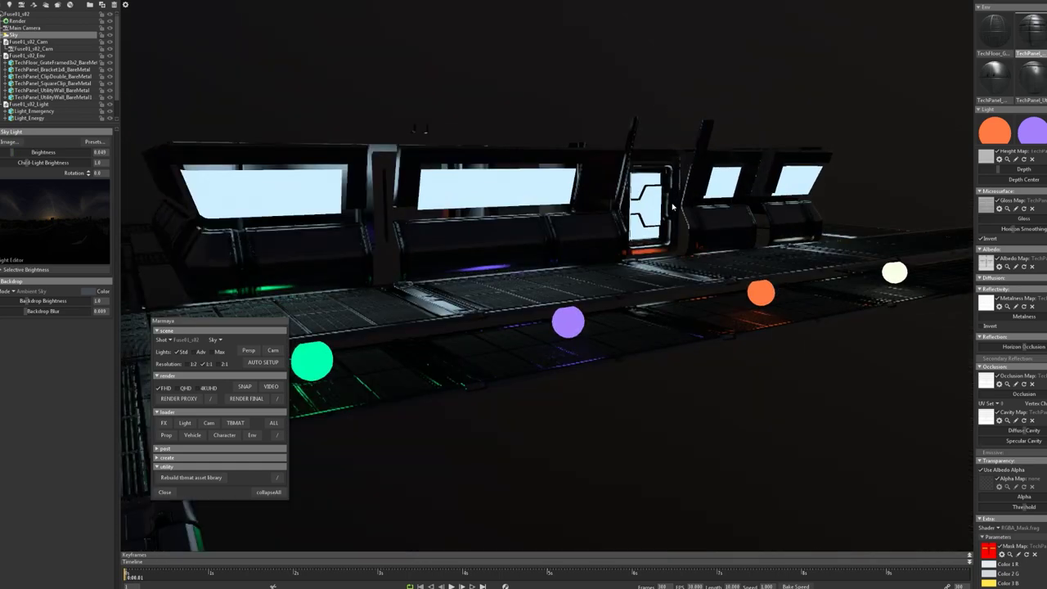
{"action": "scroll", "coordinate": [692, 230], "scroll_direction": "up", "scroll_amount": 5}
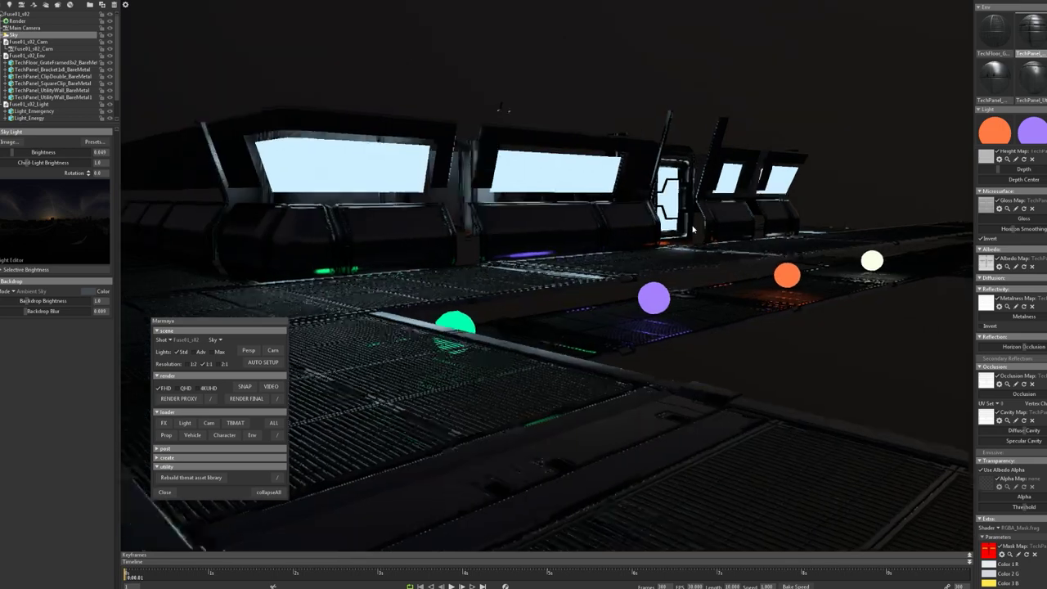
{"action": "left_click_drag", "start_coordinate": [692, 230], "coordinate": [622, 262], "text": "alt"}
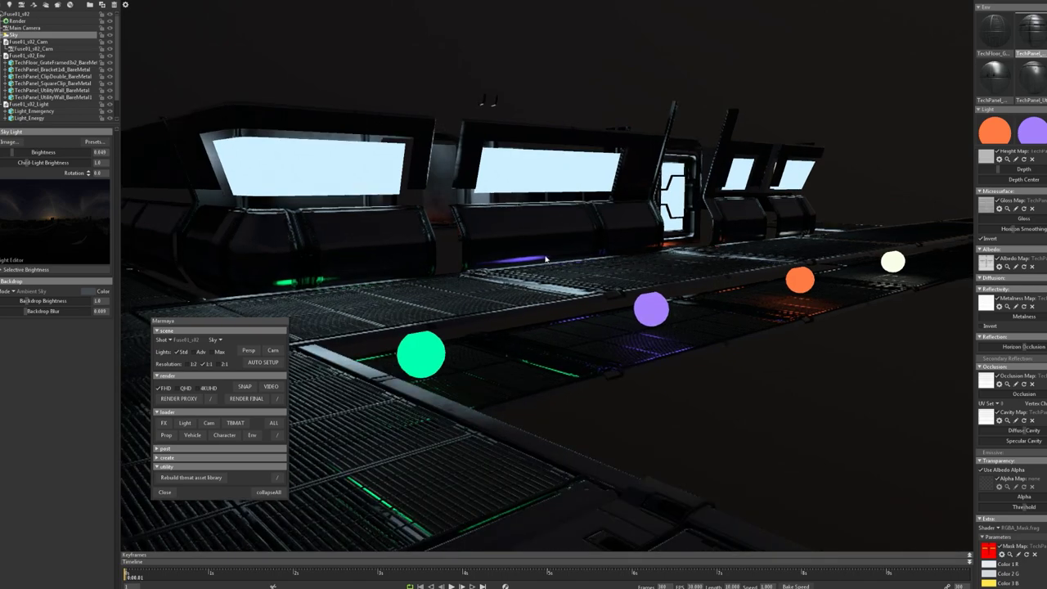
{"action": "left_click_drag", "start_coordinate": [709, 282], "coordinate": [539, 309]}
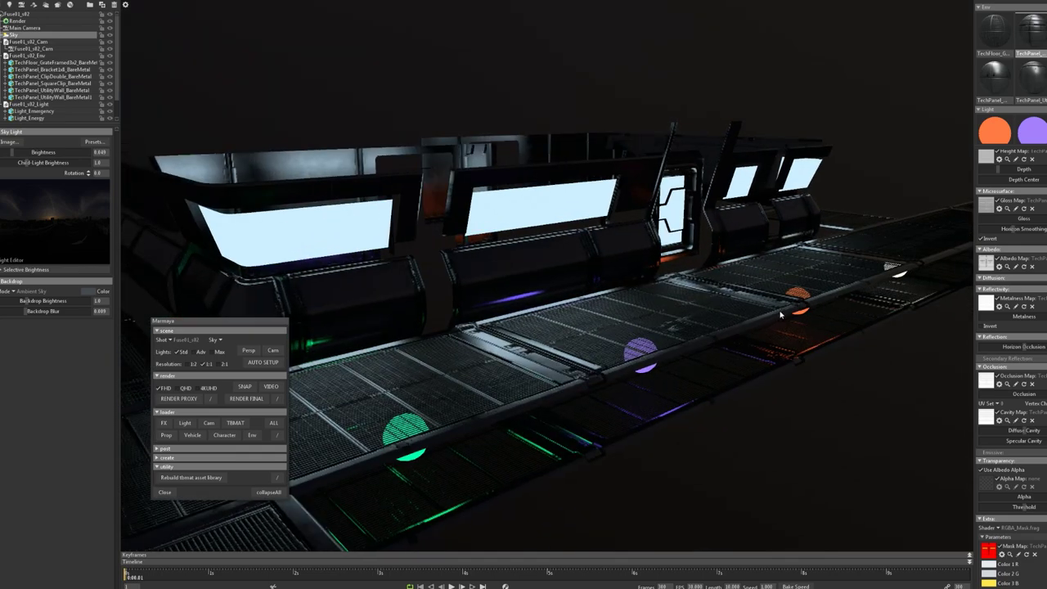
{"action": "left_click_drag", "start_coordinate": [783, 315], "coordinate": [749, 291]}
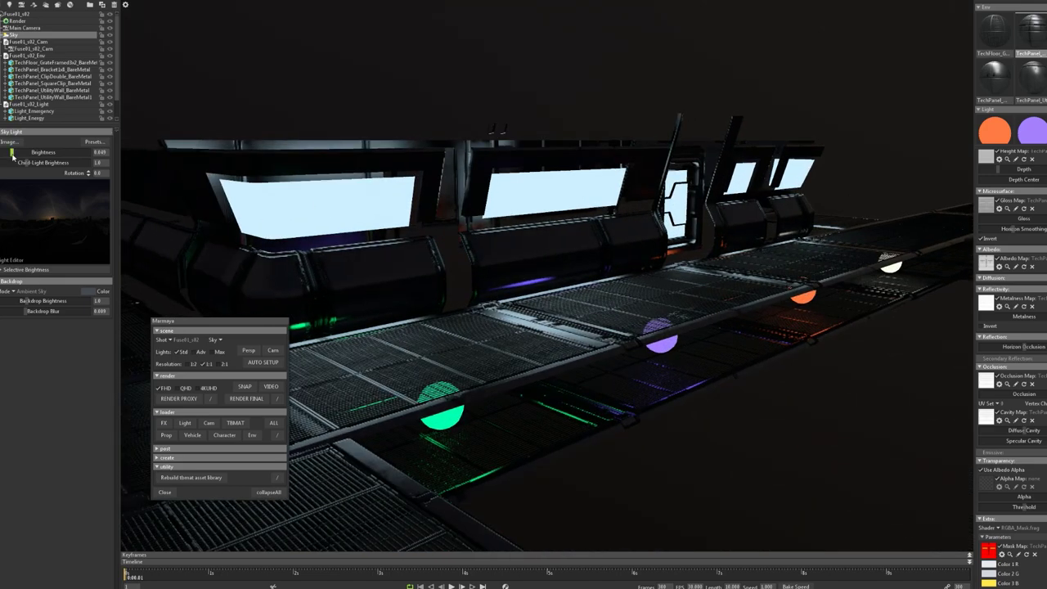
Raise the Sky light's brightness to about 2.3 and check the whole structure from a wider view
{"action": "left_click_drag", "start_coordinate": [11, 152], "coordinate": [34, 154]}
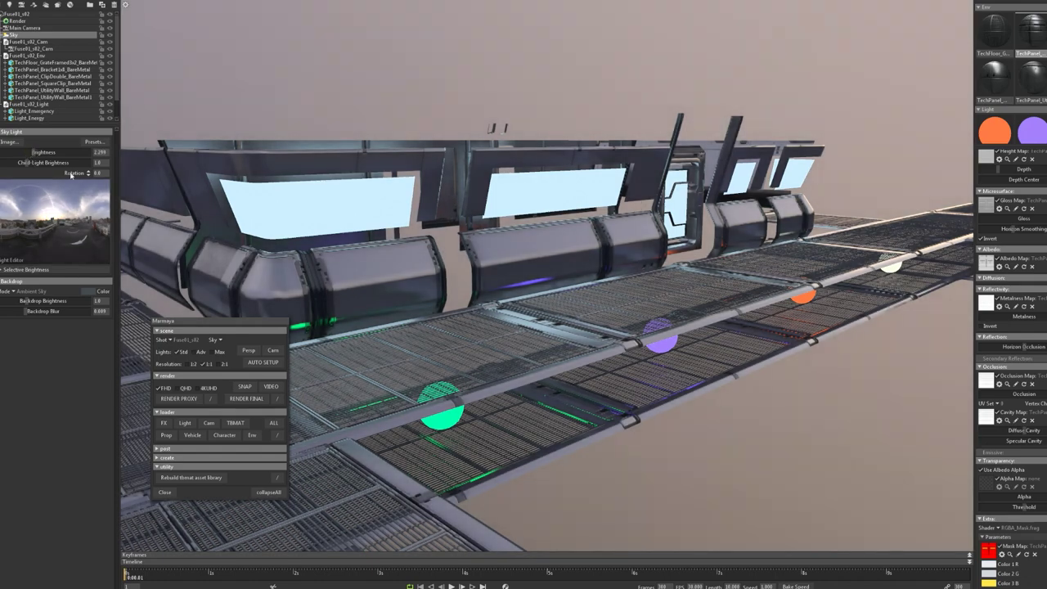
{"action": "scroll", "coordinate": [634, 217], "scroll_direction": "down", "scroll_amount": 3}
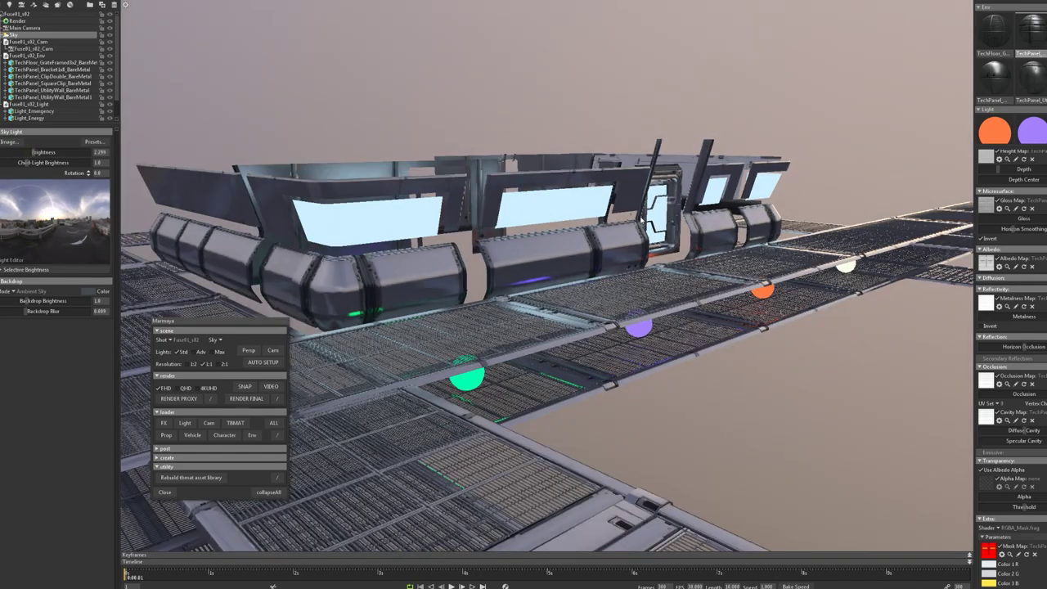
{"action": "left_click_drag", "start_coordinate": [634, 216], "coordinate": [683, 233], "text": "alt"}
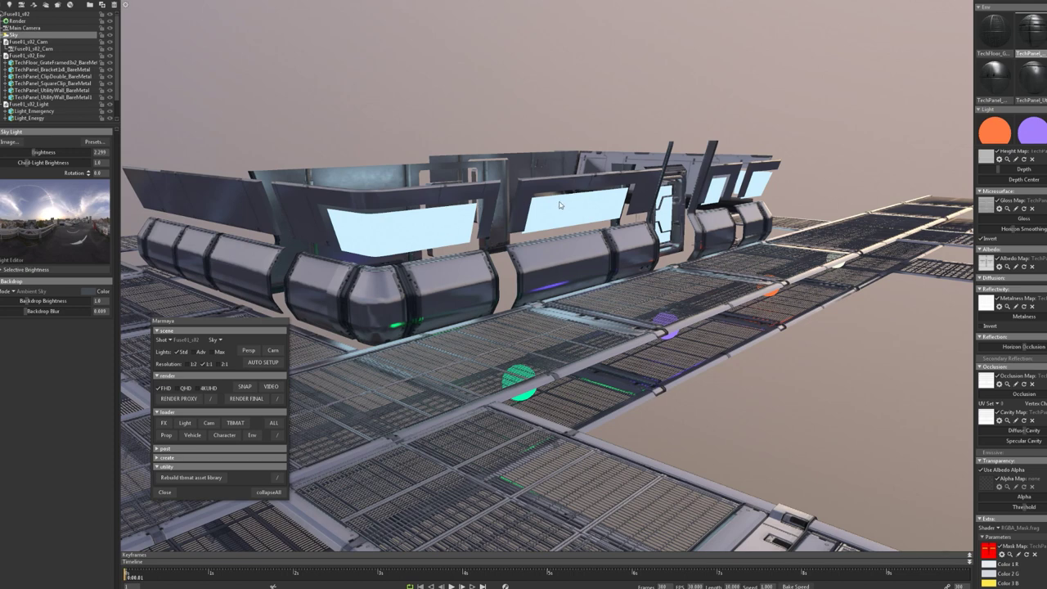
Switch to Maya and apply the Yellow color variant to the long bracket beams framing the grated walkways
{"action": "key", "text": "alt+Tab"}
{"action": "key", "text": "alt+Tab"}
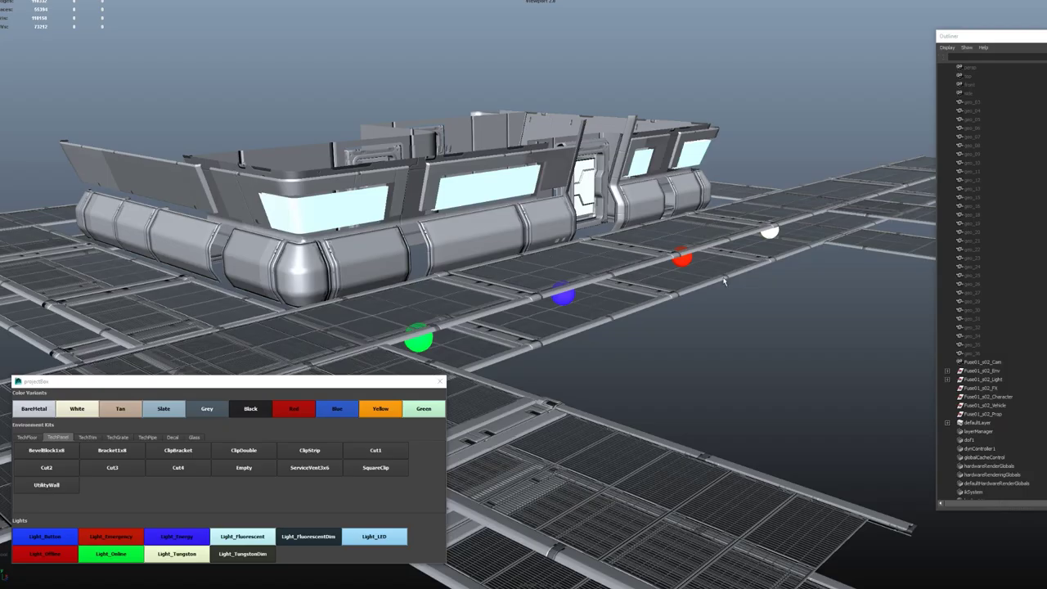
{"action": "left_click_drag", "start_coordinate": [442, 312], "coordinate": [496, 333], "text": "alt"}
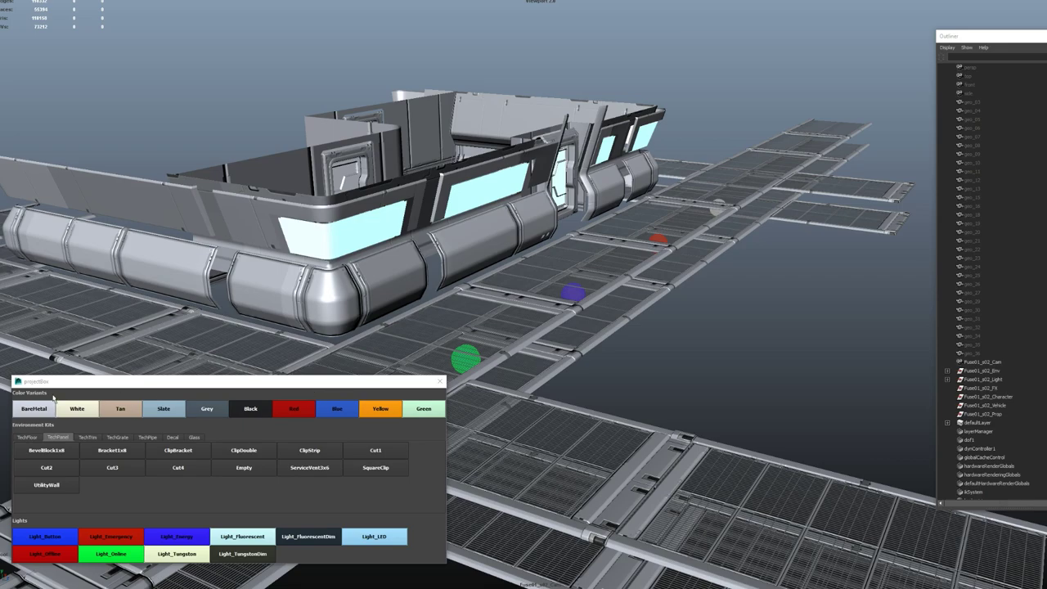
{"action": "left_click_drag", "start_coordinate": [673, 336], "coordinate": [722, 303], "text": "alt"}
{"action": "right_click_drag", "start_coordinate": [622, 311], "coordinate": [664, 303], "text": "alt"}
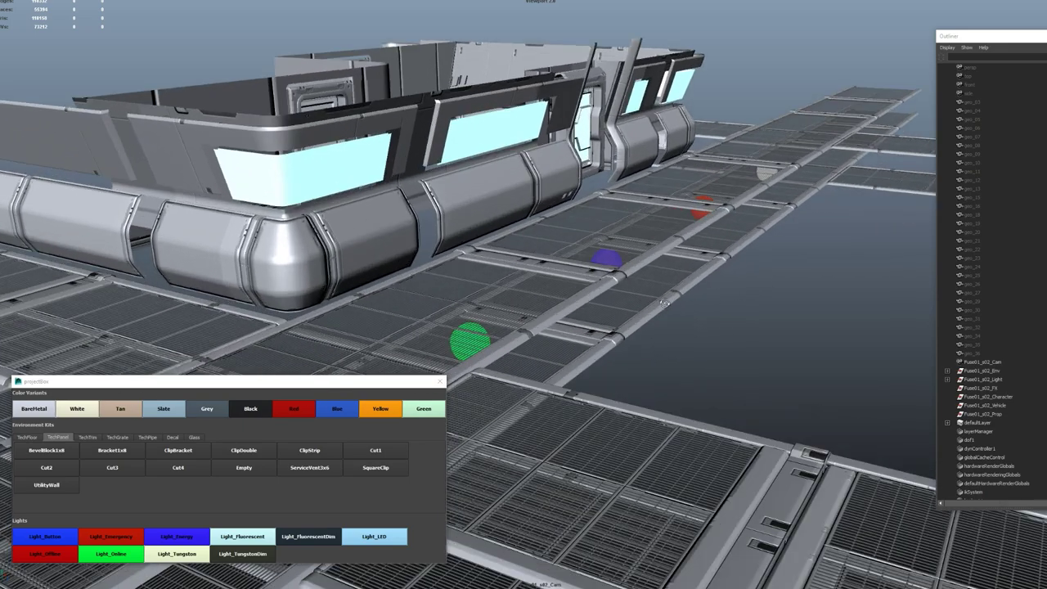
{"action": "left_click_drag", "start_coordinate": [664, 303], "coordinate": [642, 304], "text": "alt"}
{"action": "right_click_drag", "start_coordinate": [638, 305], "coordinate": [657, 303], "text": "alt"}
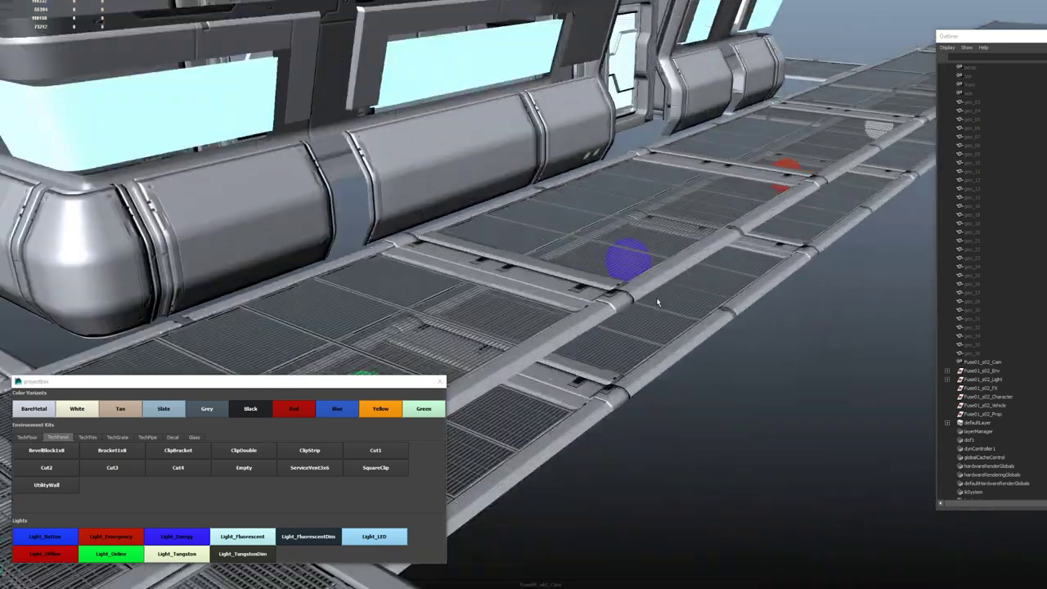
{"action": "left_click_drag", "start_coordinate": [656, 303], "coordinate": [677, 287], "text": "alt"}
{"action": "left_click", "coordinate": [710, 294]}
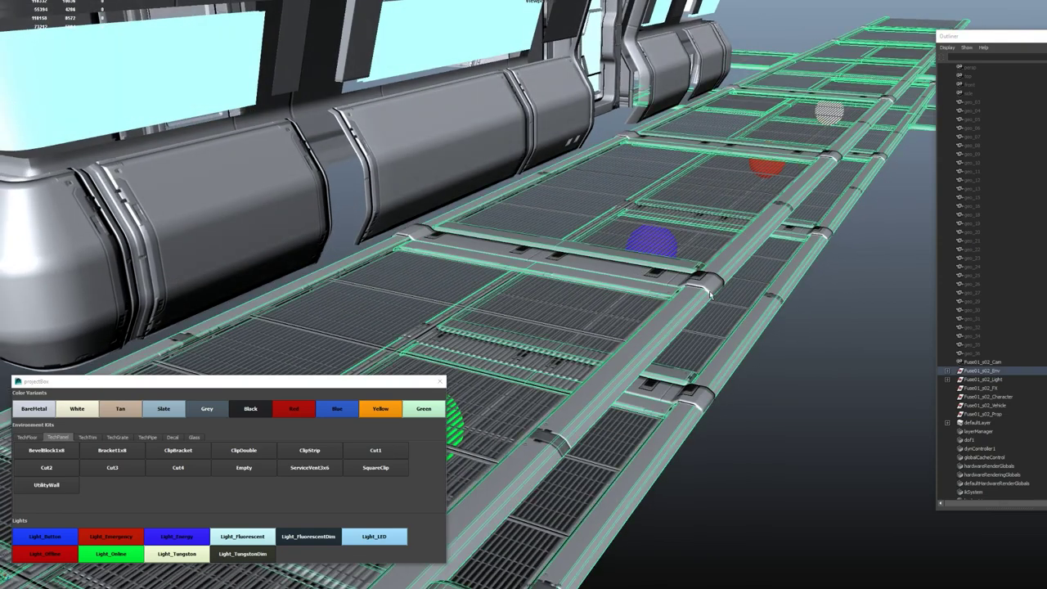
{"action": "left_click", "coordinate": [380, 408]}
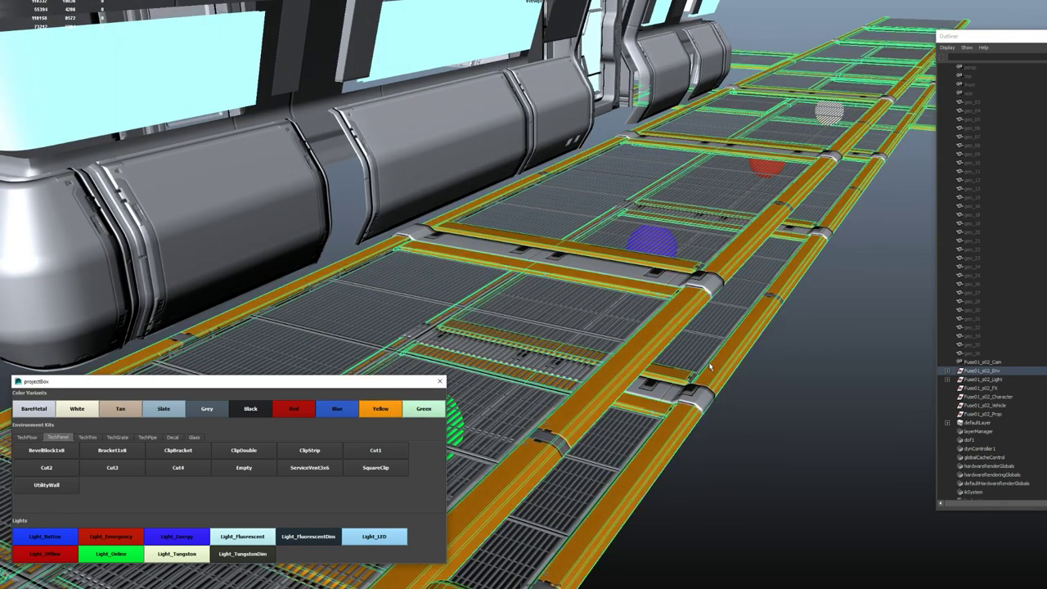
{"action": "left_click", "coordinate": [794, 373]}
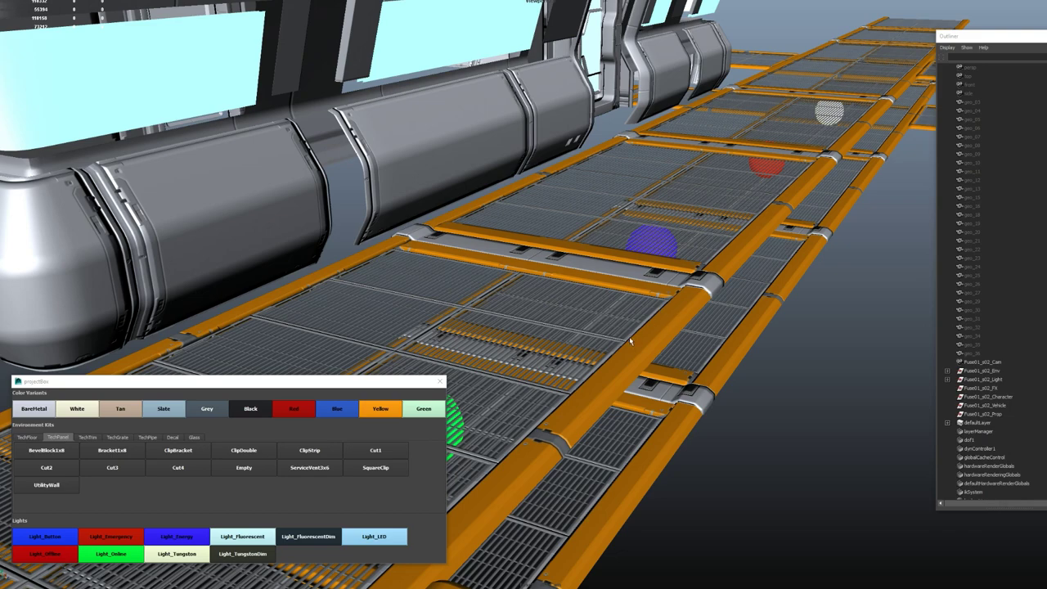
Apply the Blue color variant to the clip plates that cross between the walkway's floor sections
{"action": "middle_click_drag", "start_coordinate": [611, 366], "coordinate": [624, 302], "text": "alt"}
{"action": "right_click_drag", "start_coordinate": [624, 302], "coordinate": [634, 263], "text": "alt"}
{"action": "middle_click_drag", "start_coordinate": [634, 264], "coordinate": [623, 275], "text": "alt"}
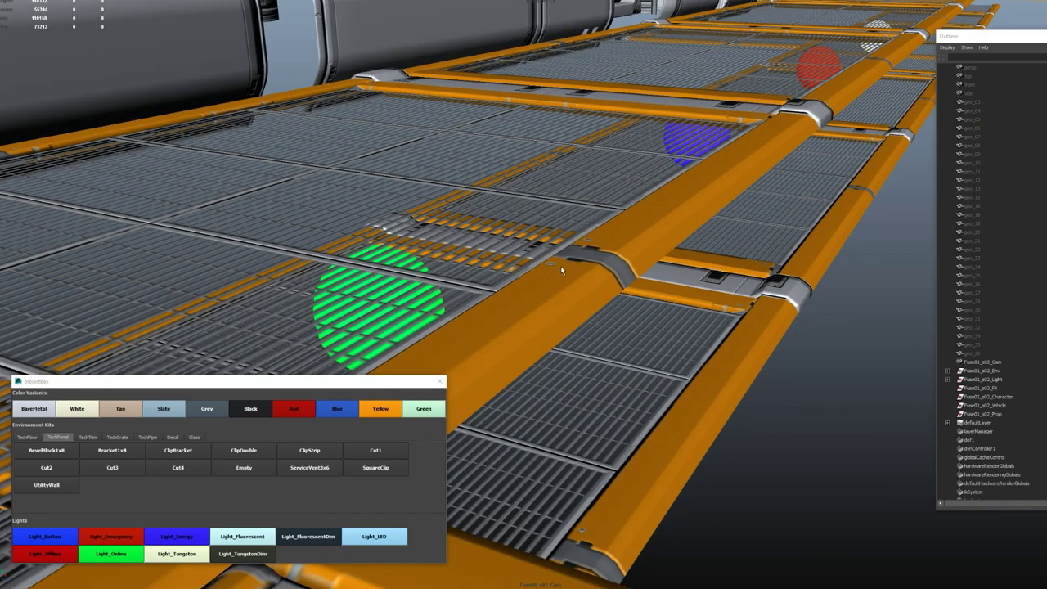
{"action": "scroll", "coordinate": [661, 249], "scroll_direction": "down", "scroll_amount": 5}
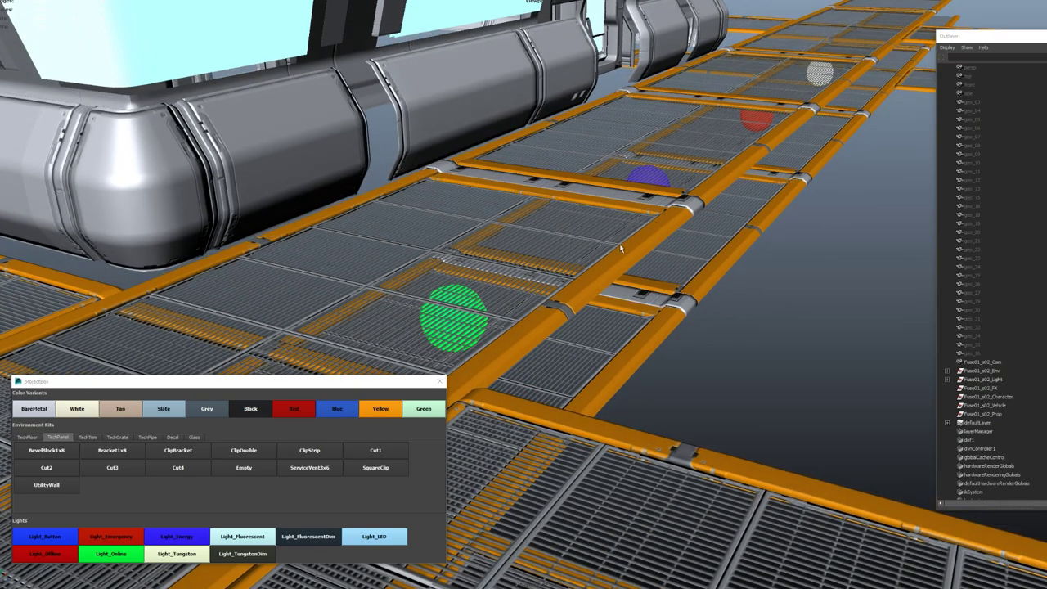
{"action": "left_click_drag", "start_coordinate": [620, 245], "coordinate": [614, 276], "text": "alt"}
{"action": "left_click", "coordinate": [594, 283]}
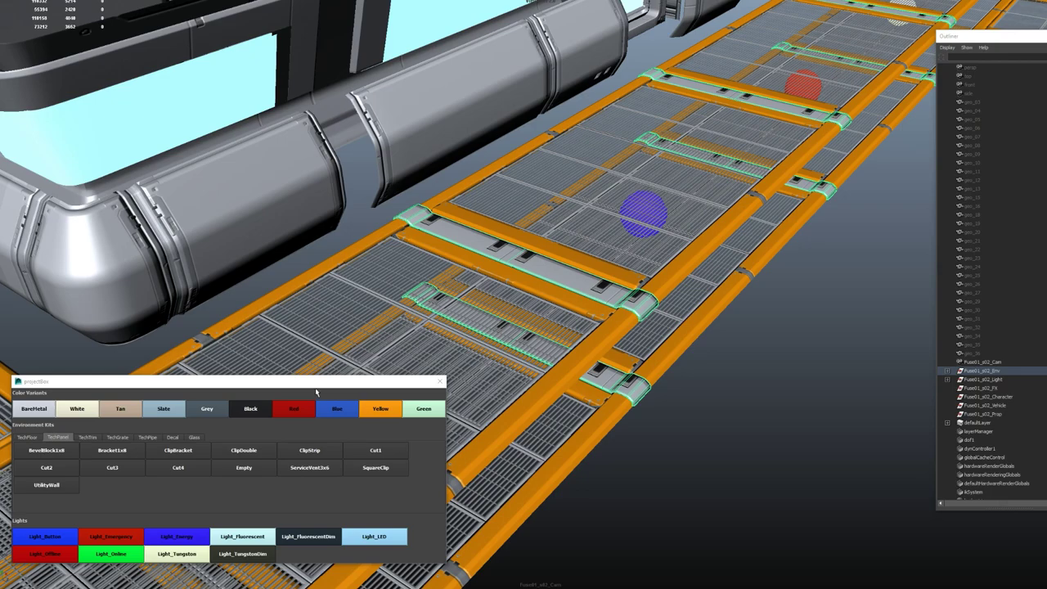
{"action": "left_click", "coordinate": [338, 408]}
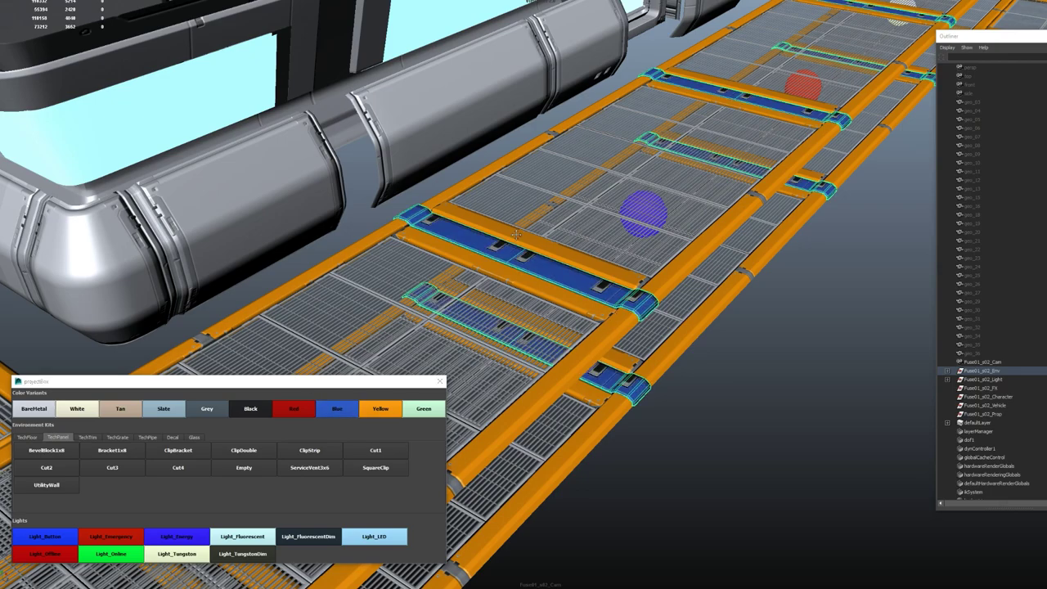
Apply the Red color variant to the structure's rounded lower wall panels and matching wall pieces, and check the result
{"action": "middle_click_drag", "start_coordinate": [516, 235], "coordinate": [558, 293], "text": "alt"}
{"action": "left_click_drag", "start_coordinate": [559, 293], "coordinate": [552, 244], "text": "alt"}
{"action": "left_click", "coordinate": [501, 167]}
{"action": "left_click_drag", "start_coordinate": [500, 167], "coordinate": [498, 212], "text": "alt"}
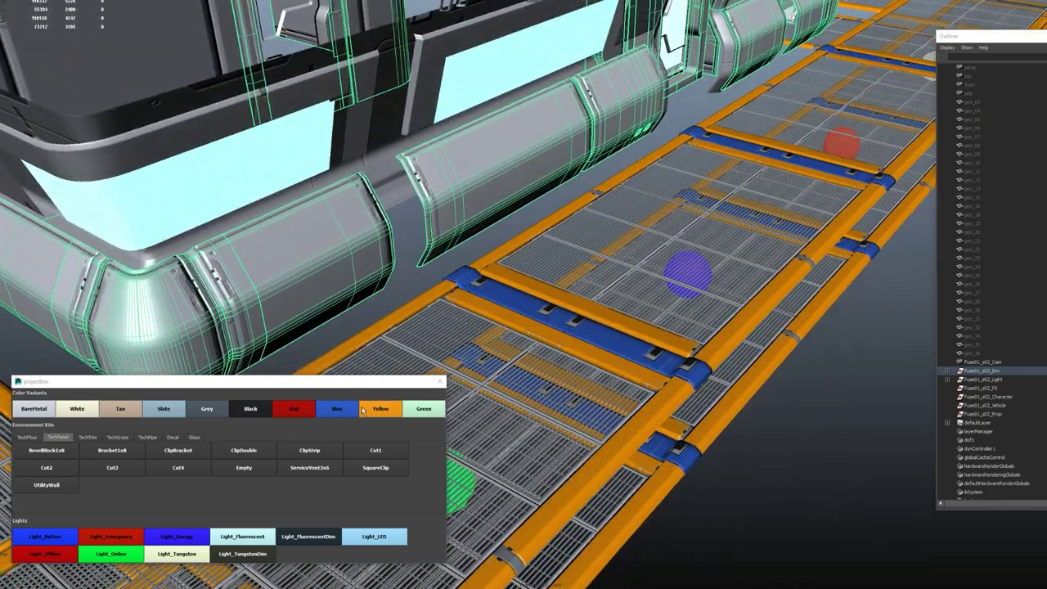
{"action": "left_click", "coordinate": [299, 408]}
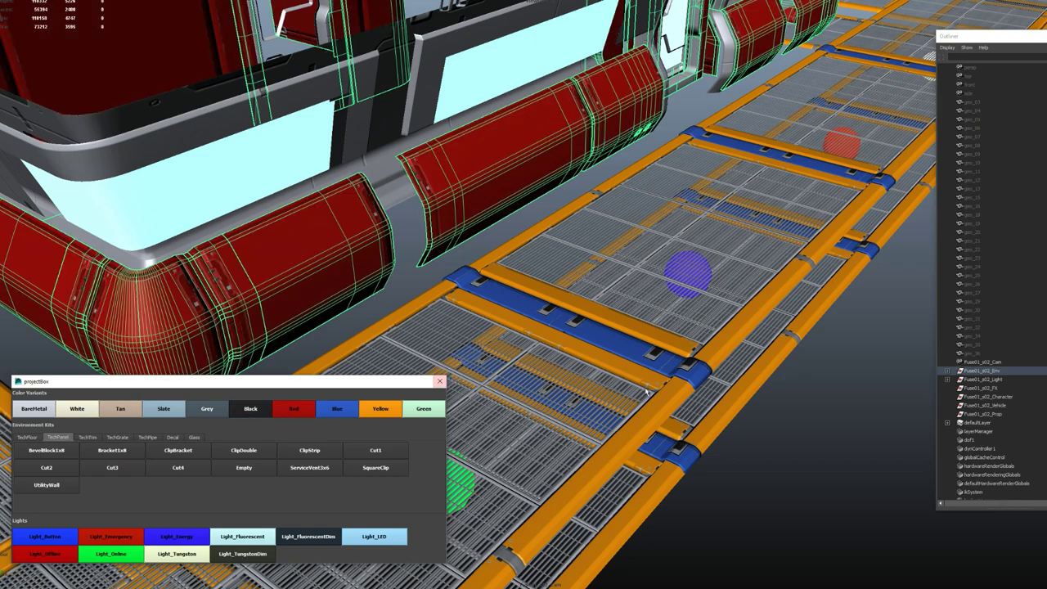
{"action": "left_click", "coordinate": [801, 407]}
{"action": "scroll", "coordinate": [801, 408], "scroll_direction": "down", "scroll_amount": 5}
{"action": "left_click_drag", "start_coordinate": [765, 392], "coordinate": [583, 348], "text": "alt"}
{"action": "scroll", "coordinate": [710, 332], "scroll_direction": "up", "scroll_amount": 4}
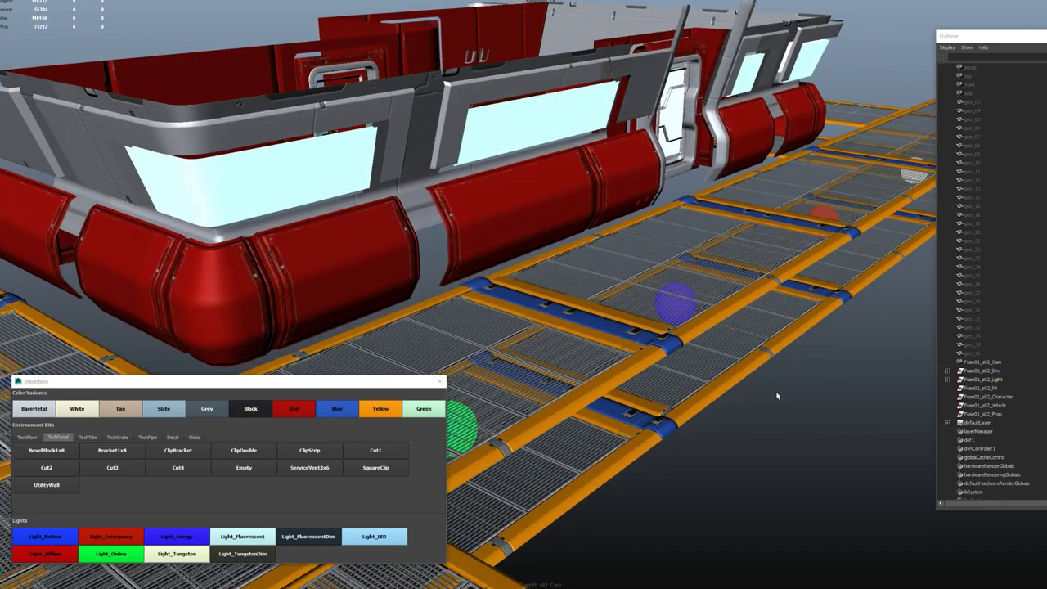
{"action": "scroll", "coordinate": [775, 393], "scroll_direction": "down", "scroll_amount": 2}
{"action": "middle_click_drag", "start_coordinate": [771, 391], "coordinate": [727, 358], "text": "alt"}
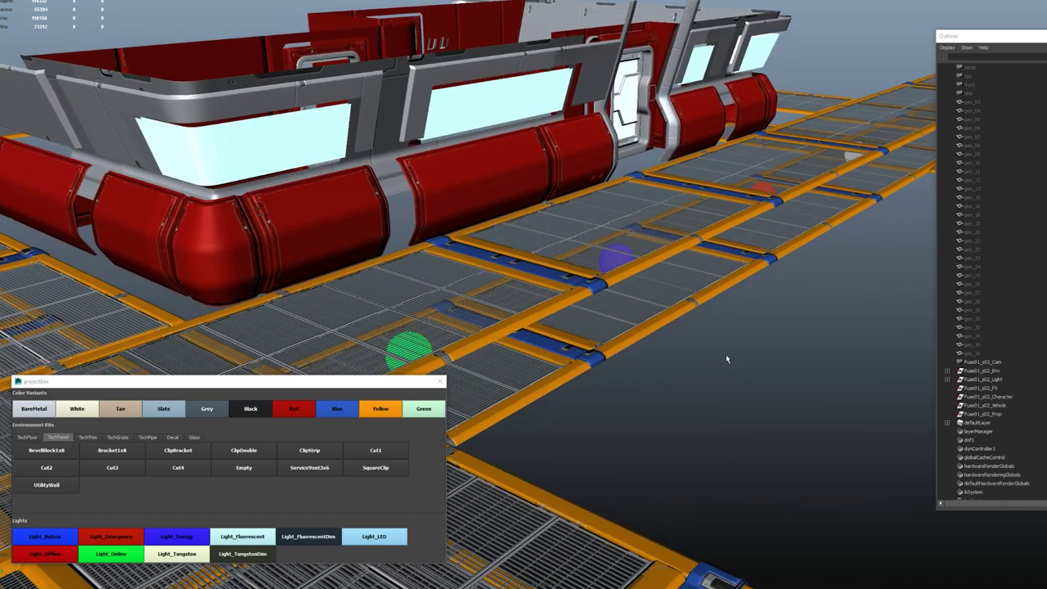
Run shotCleanup, expand the Fuse01_s02_Env group to check the mesh names, and export all shot groups
{"action": "key", "text": "grave"}
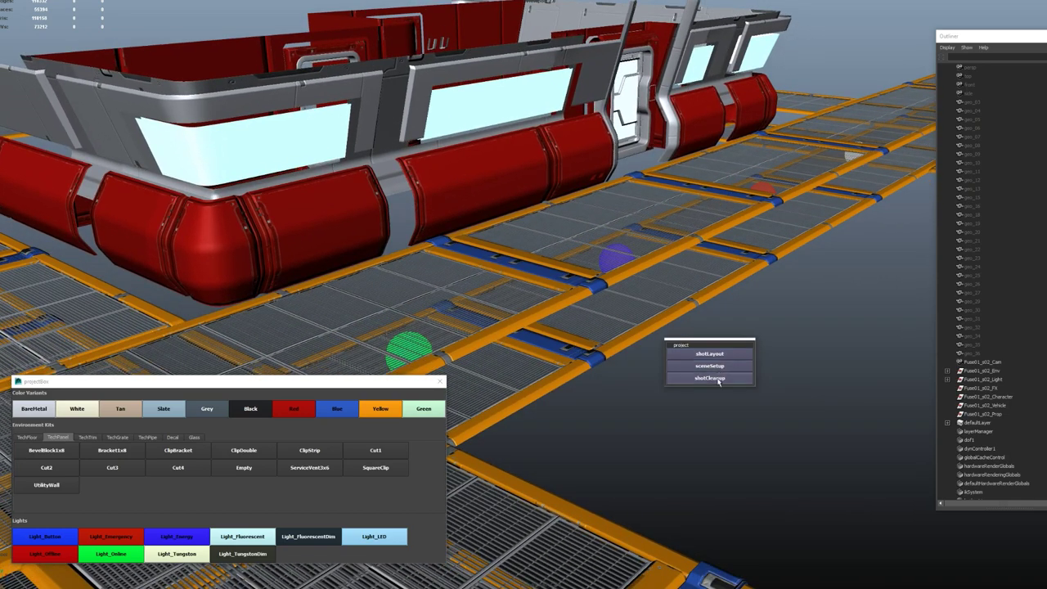
{"action": "left_click", "coordinate": [719, 380]}
{"action": "left_click", "coordinate": [948, 371]}
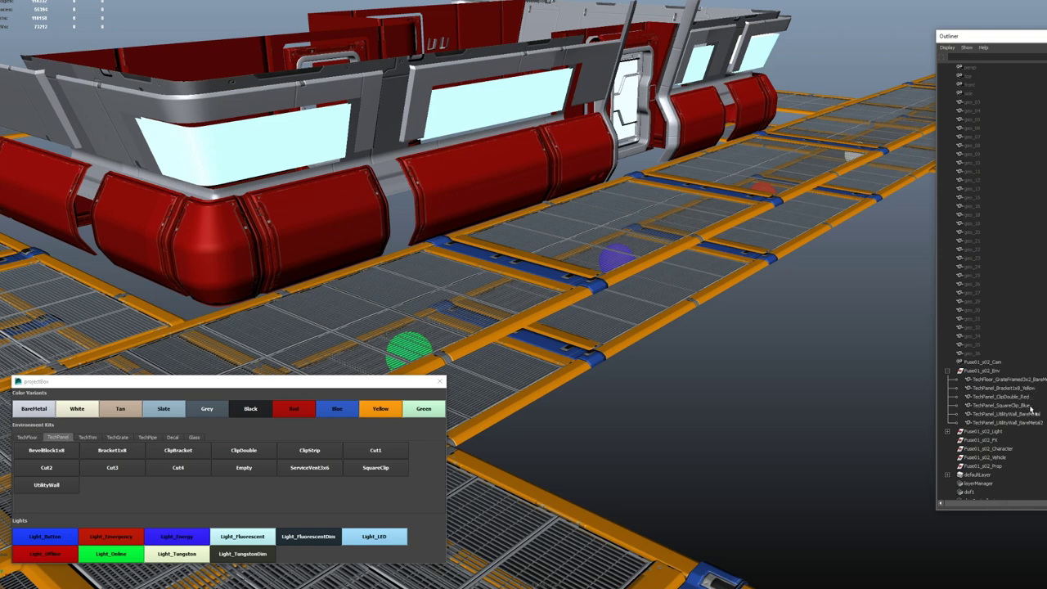
{"action": "left_click", "coordinate": [751, 363]}
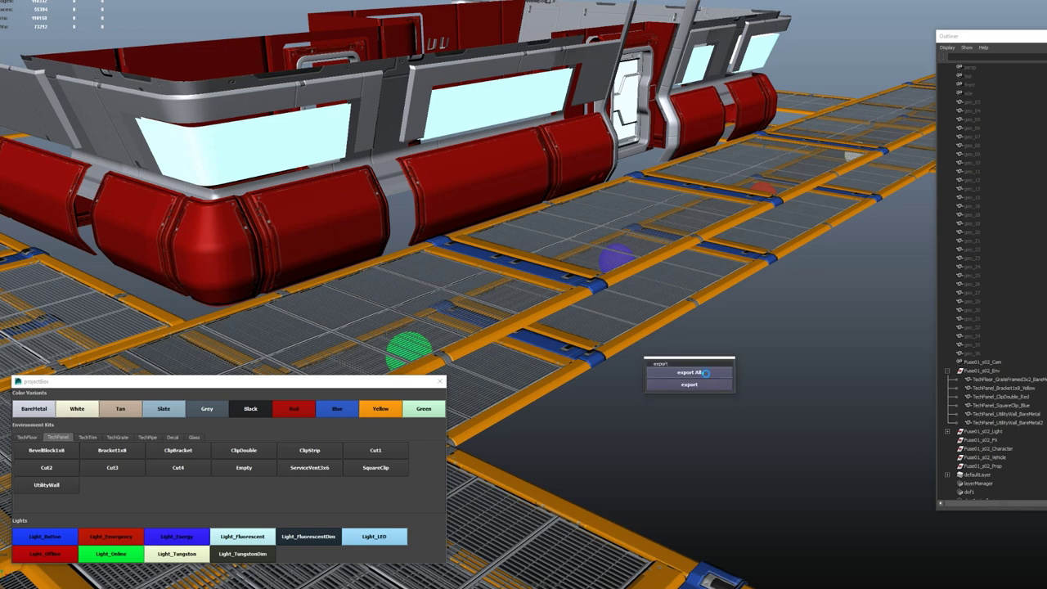
{"action": "left_click", "coordinate": [325, 359]}
Switch to Marmoset Toolbag, reload all of the shot's assets with Marmaya's loader, and view the updated structure
{"action": "key", "text": "alt+Tab"}
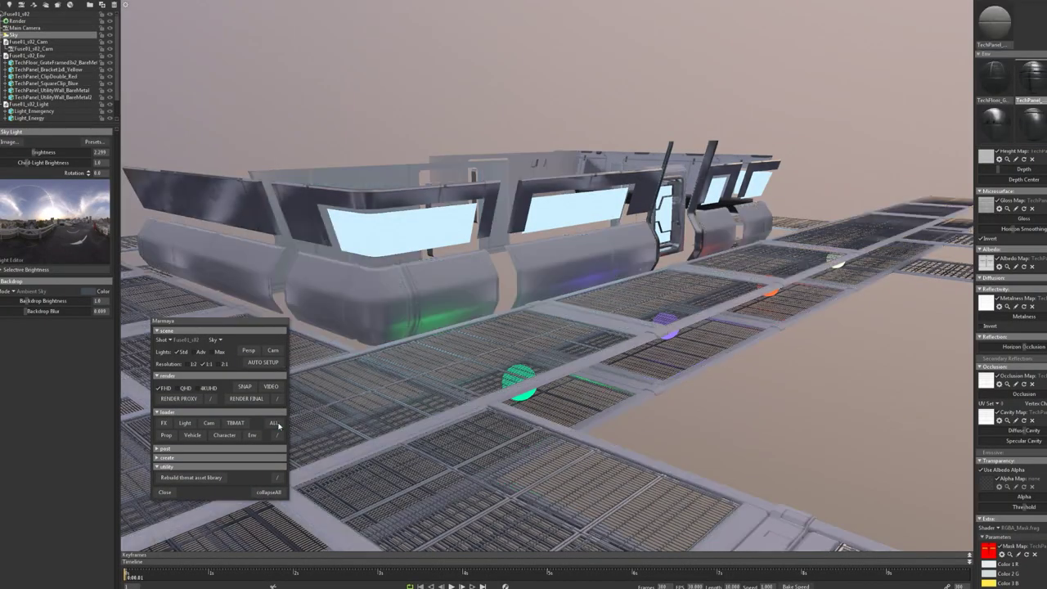
{"action": "left_click", "coordinate": [278, 425]}
{"action": "mouse_move", "coordinate": [694, 301]}
{"action": "middle_mouse_down"}
{"action": "mouse_move", "coordinate": [688, 276]}
{"action": "mouse_move", "coordinate": [693, 283]}
{"action": "middle_mouse_up"}
{"action": "left_click_drag", "start_coordinate": [692, 284], "coordinate": [726, 287]}
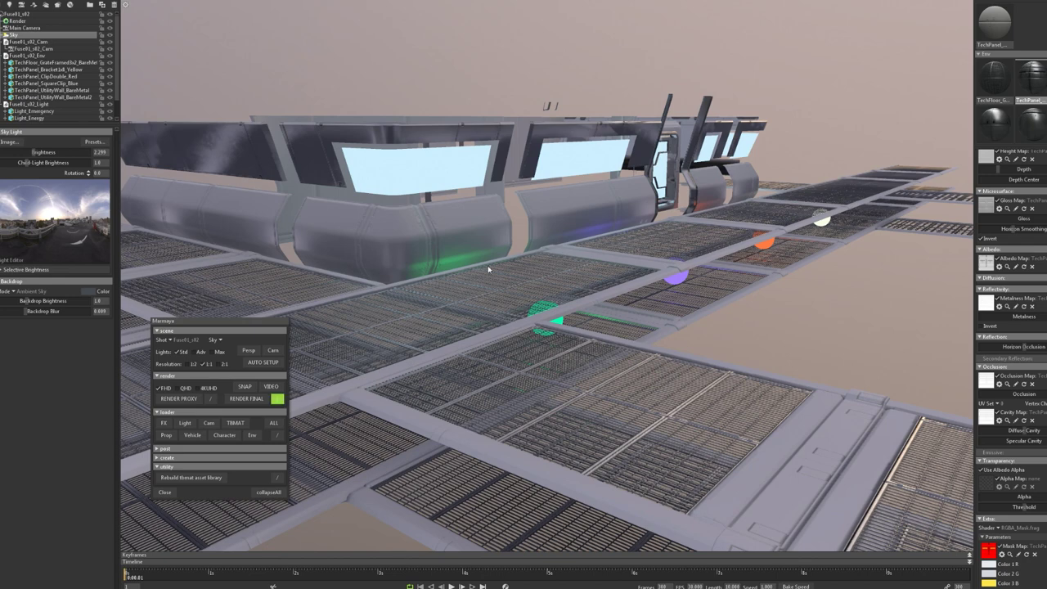
Load the TBMAT materials, run Marmaya's Auto Setup, and inspect the colored walls and walkway from a higher angle
{"action": "left_click", "coordinate": [237, 424]}
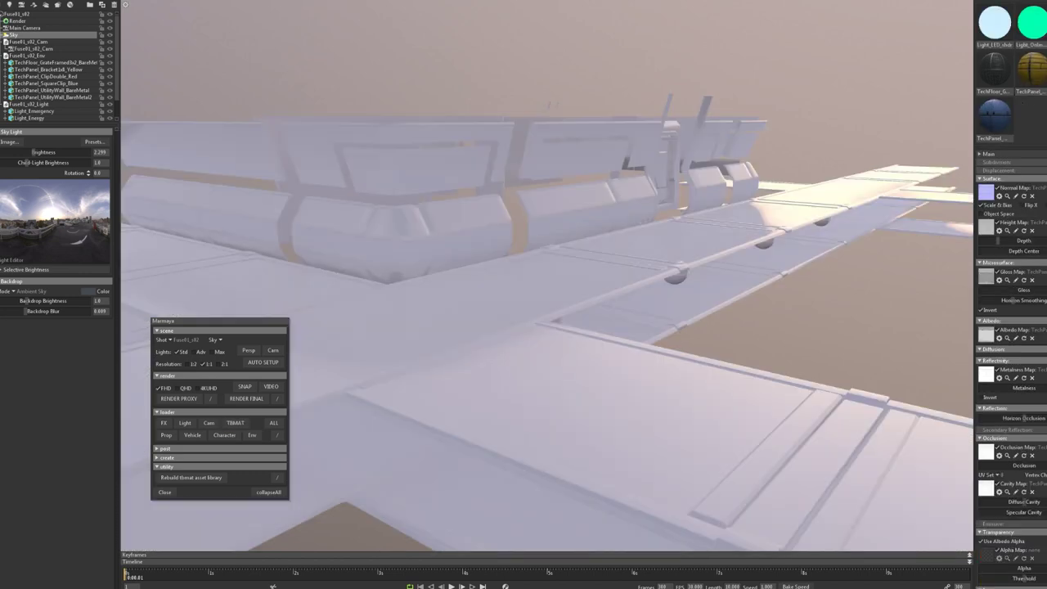
{"action": "left_click", "coordinate": [268, 365]}
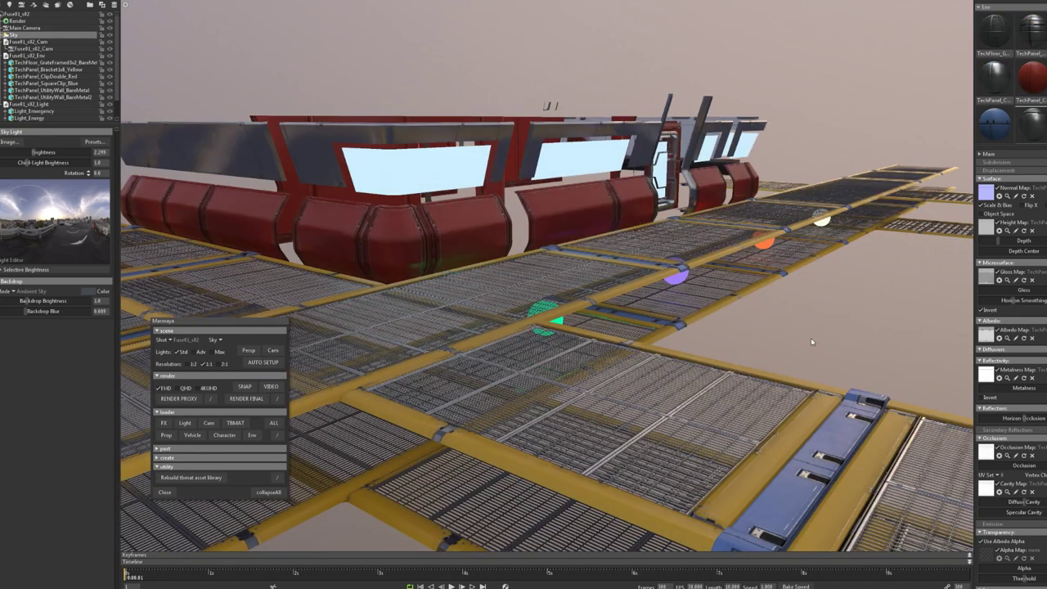
{"action": "left_click", "coordinate": [717, 328]}
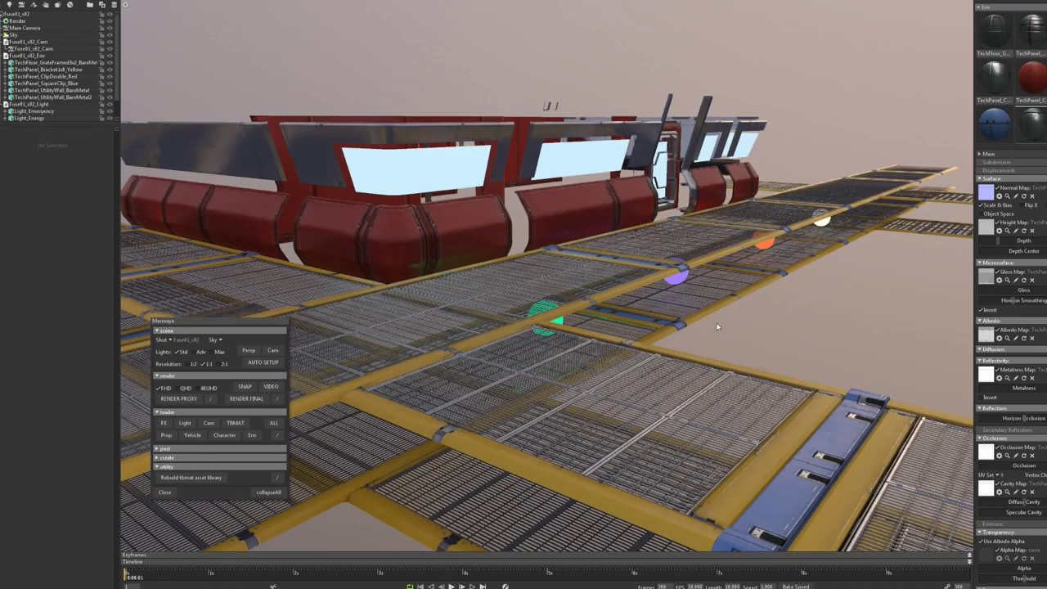
{"action": "left_click_drag", "start_coordinate": [718, 328], "coordinate": [749, 322]}
{"action": "scroll", "coordinate": [750, 323], "scroll_direction": "up", "scroll_amount": 3}
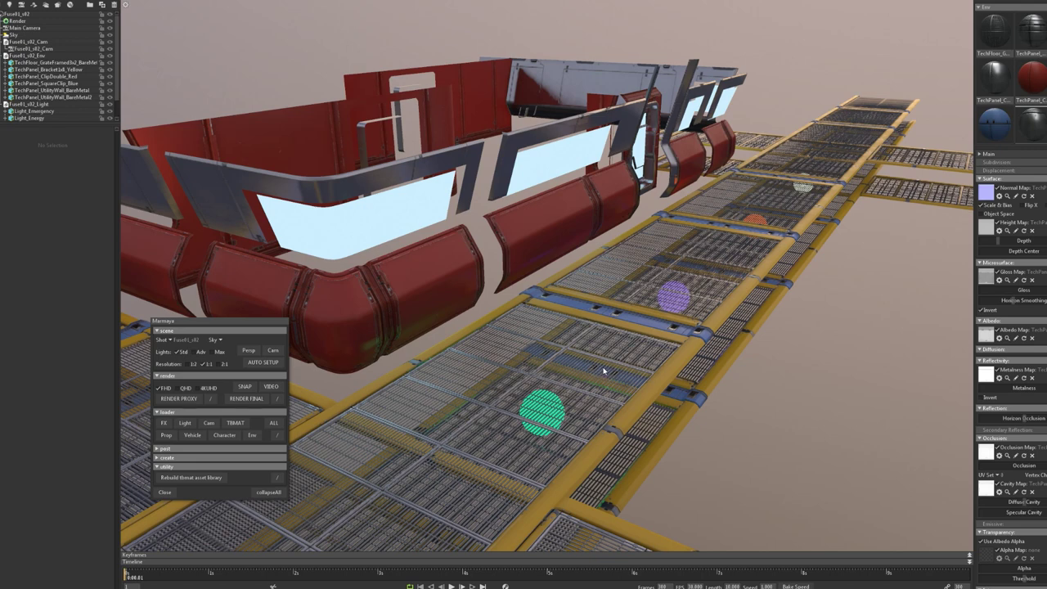
{"action": "left_click", "coordinate": [219, 426]}
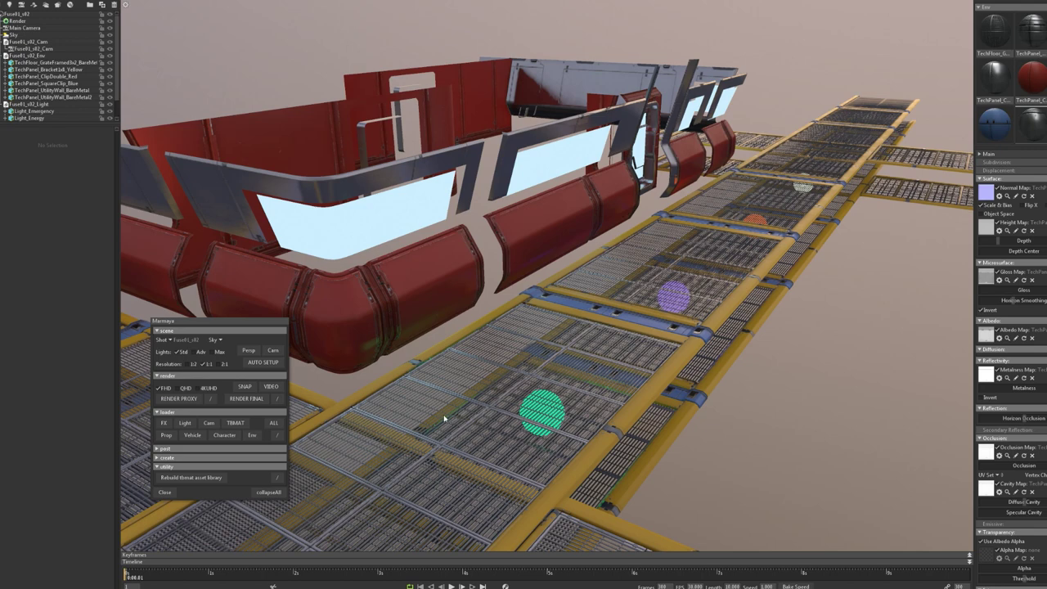